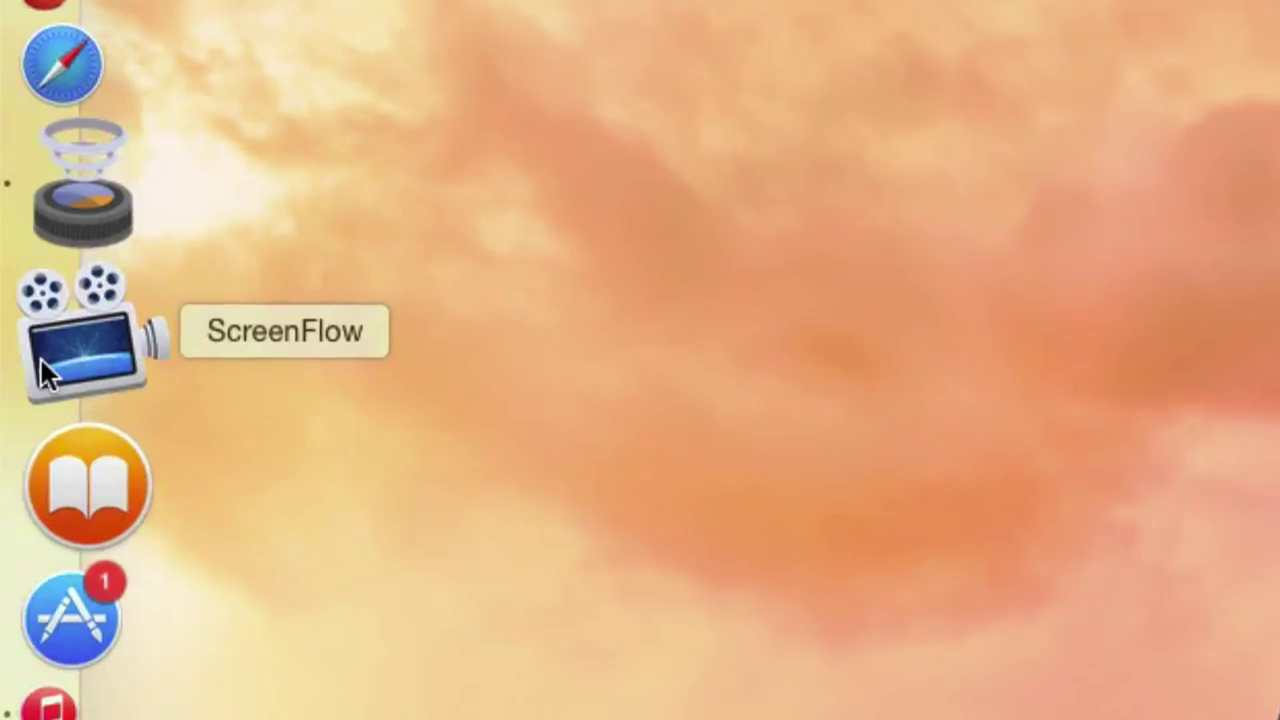
- Launch ScreenFlow, keep DELL P2412H as the display, and select the image clip
left_click(40, 358)
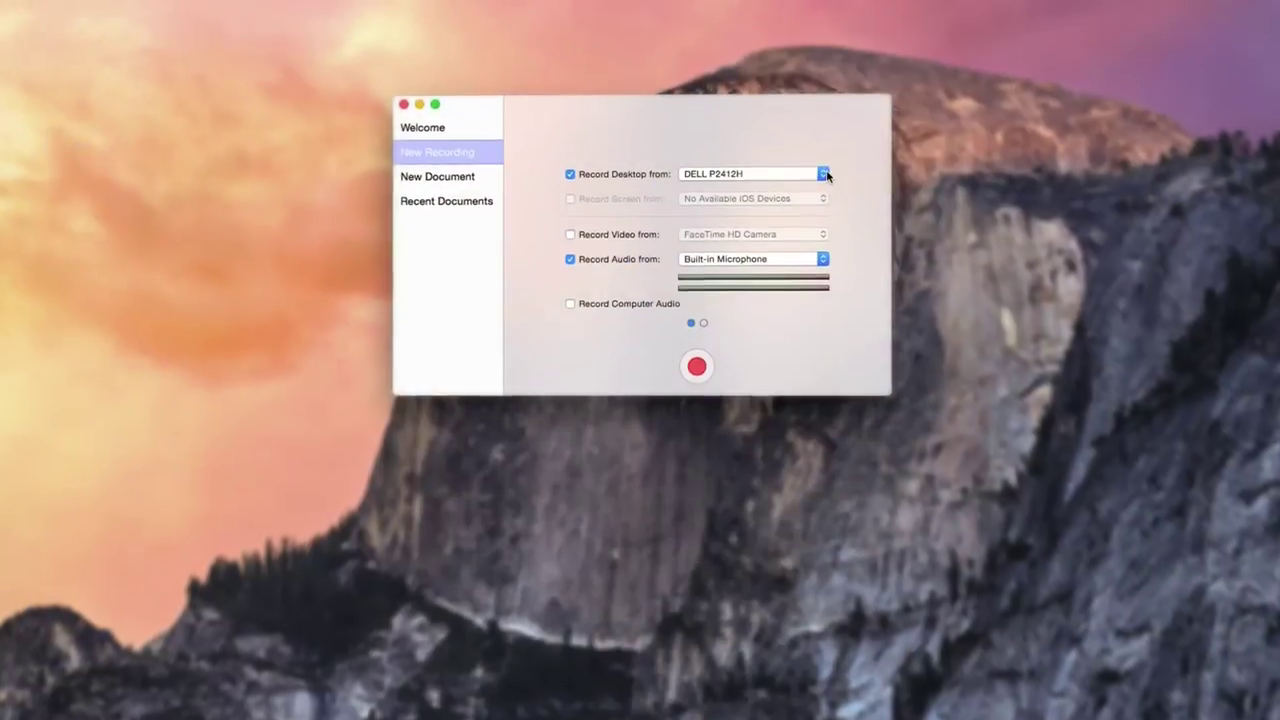
left_click(828, 190)
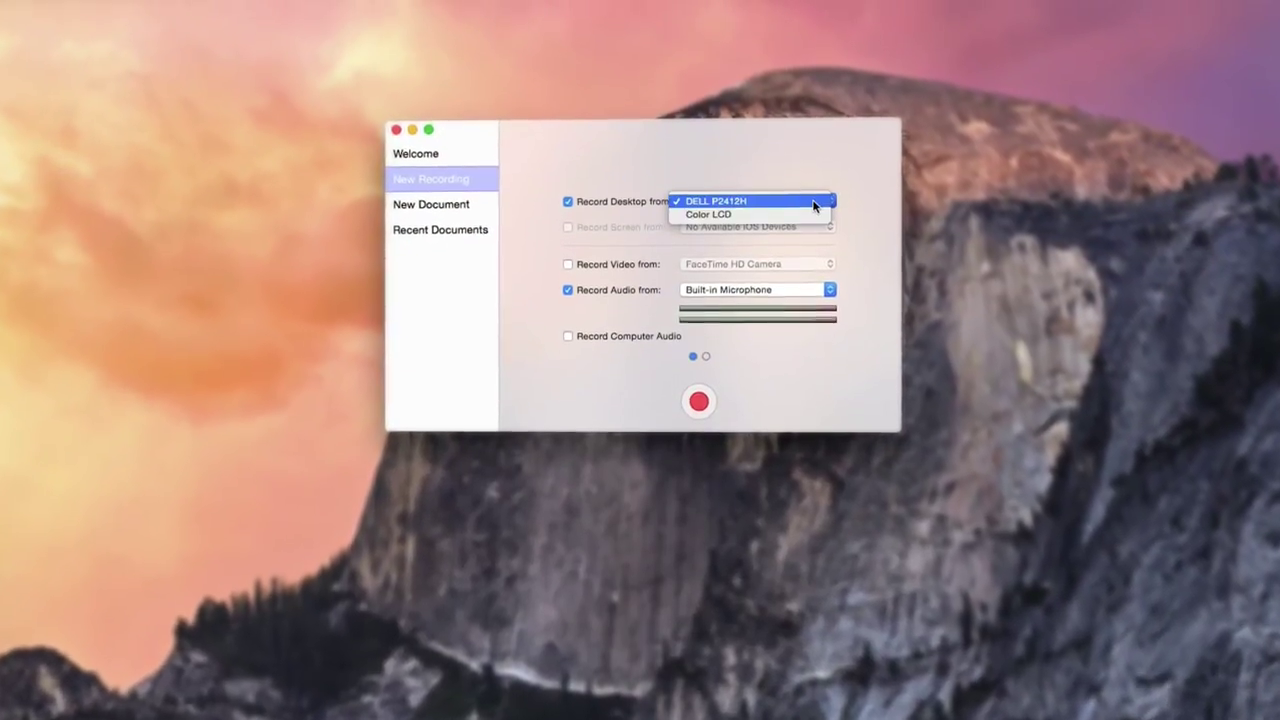
left_click(820, 191)
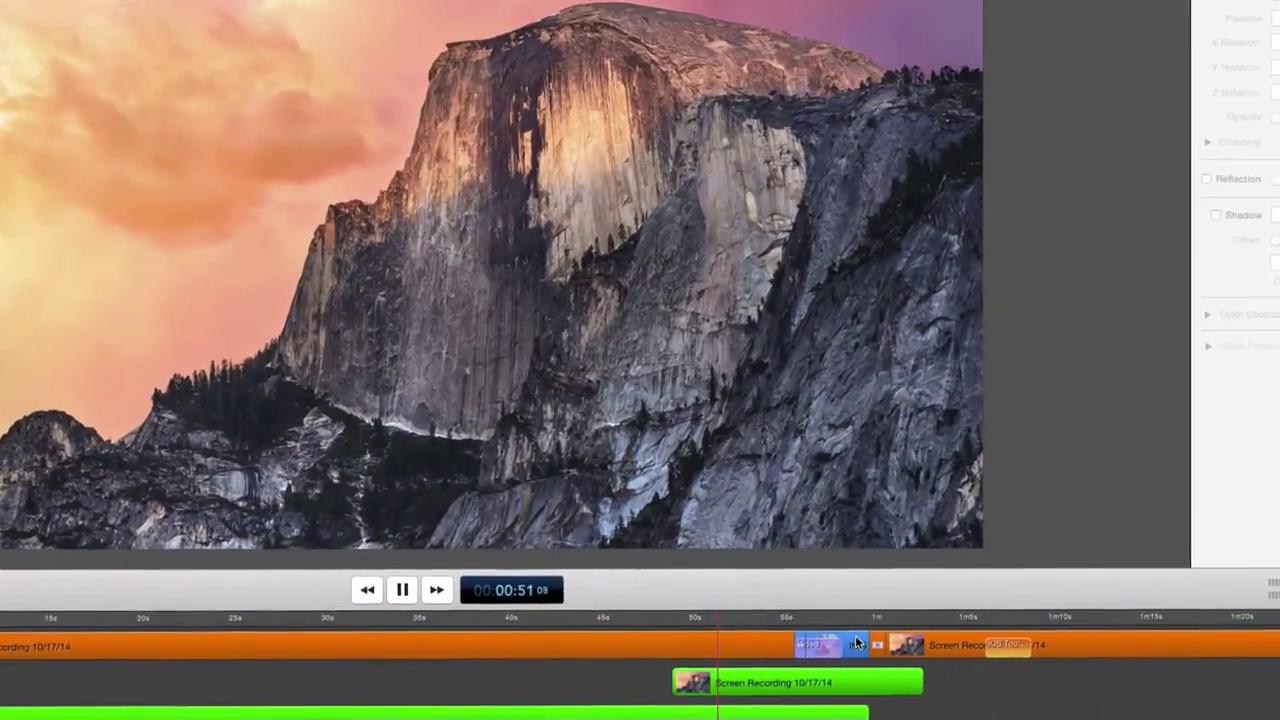
left_click(745, 628)
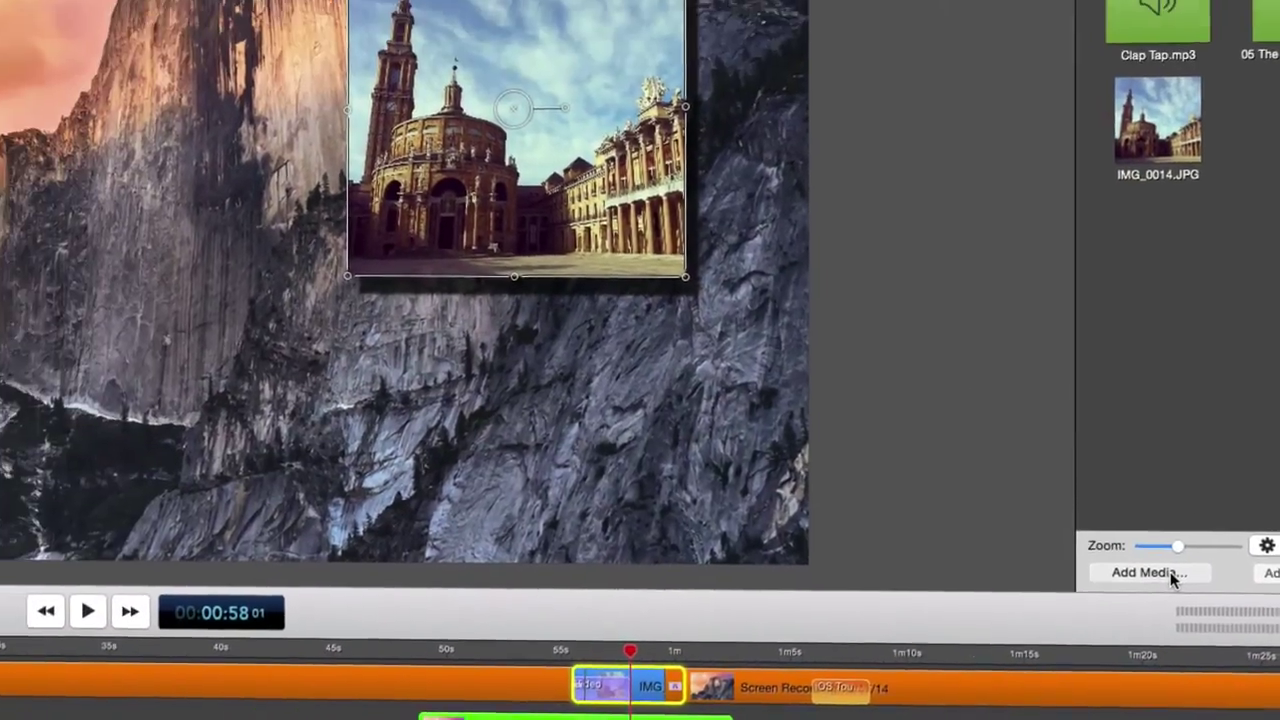
- Import IMG_0056, place it at the canvas's top-left, and move its clip onto the green track
left_click(1121, 517)
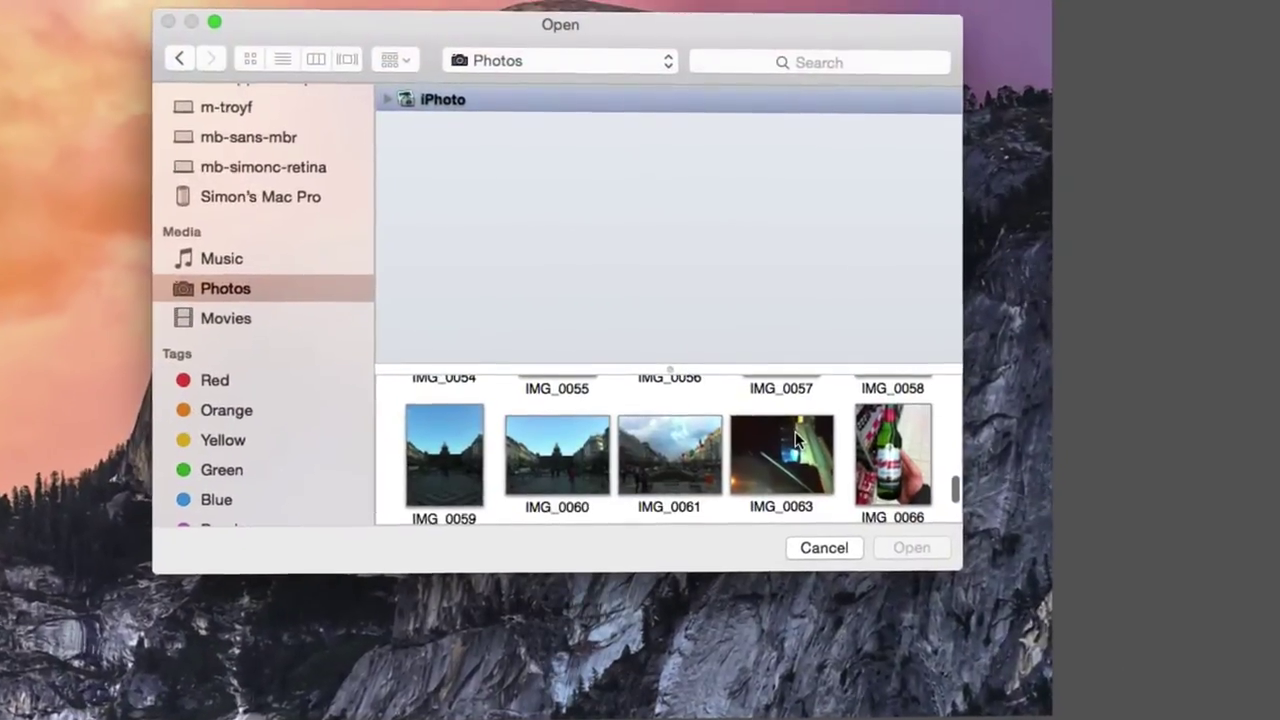
scroll(792, 428, "up", 3)
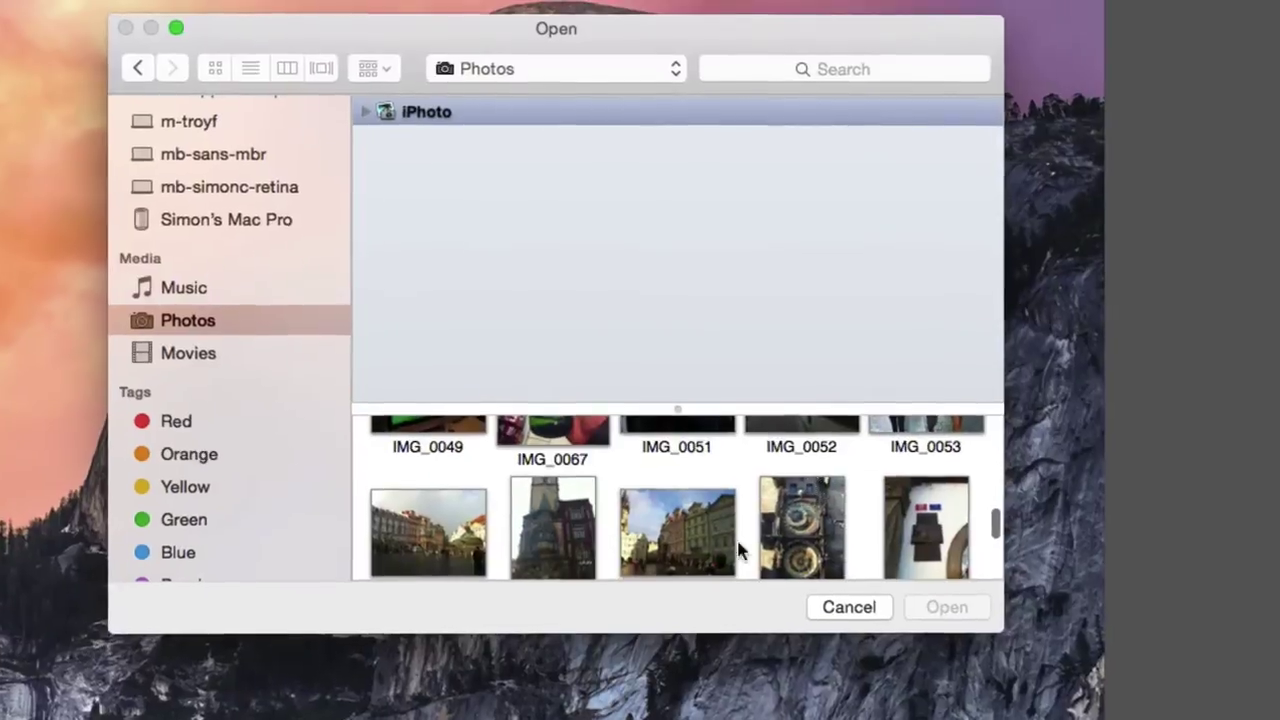
left_click(705, 555)
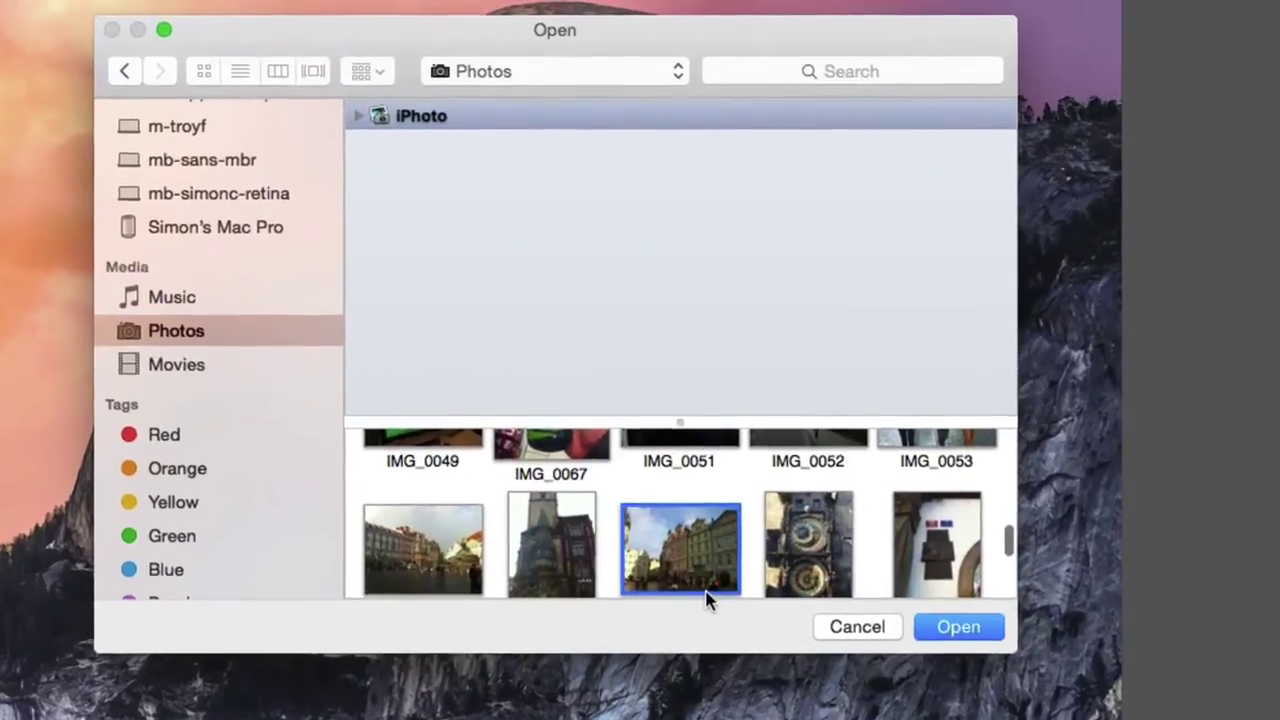
left_click(946, 607)
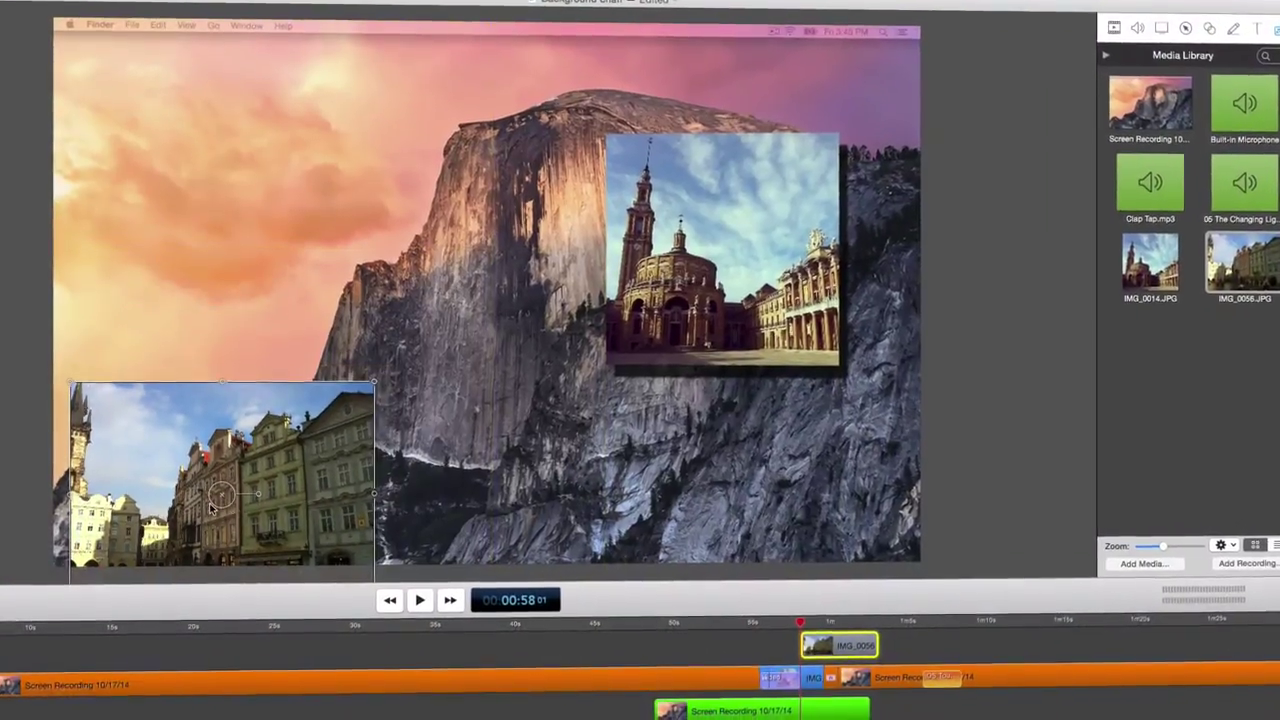
left_click_drag(210, 505, 227, 169)
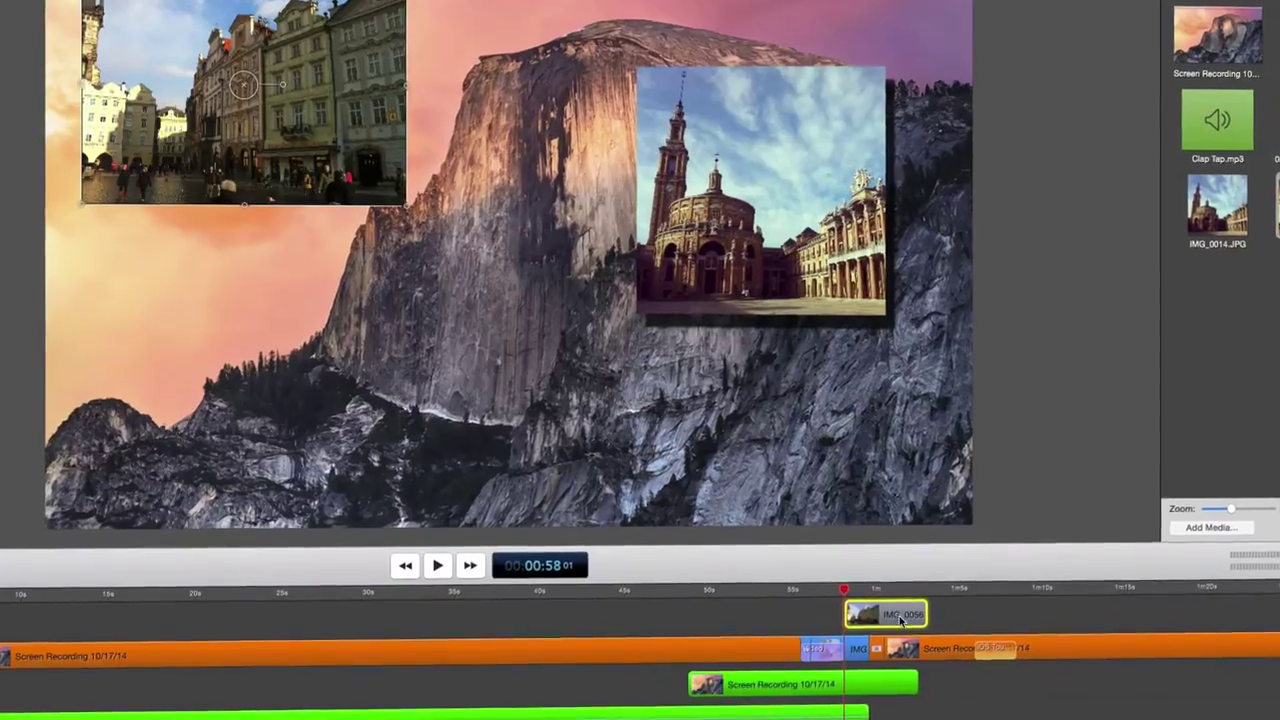
left_click_drag(876, 636, 908, 713)
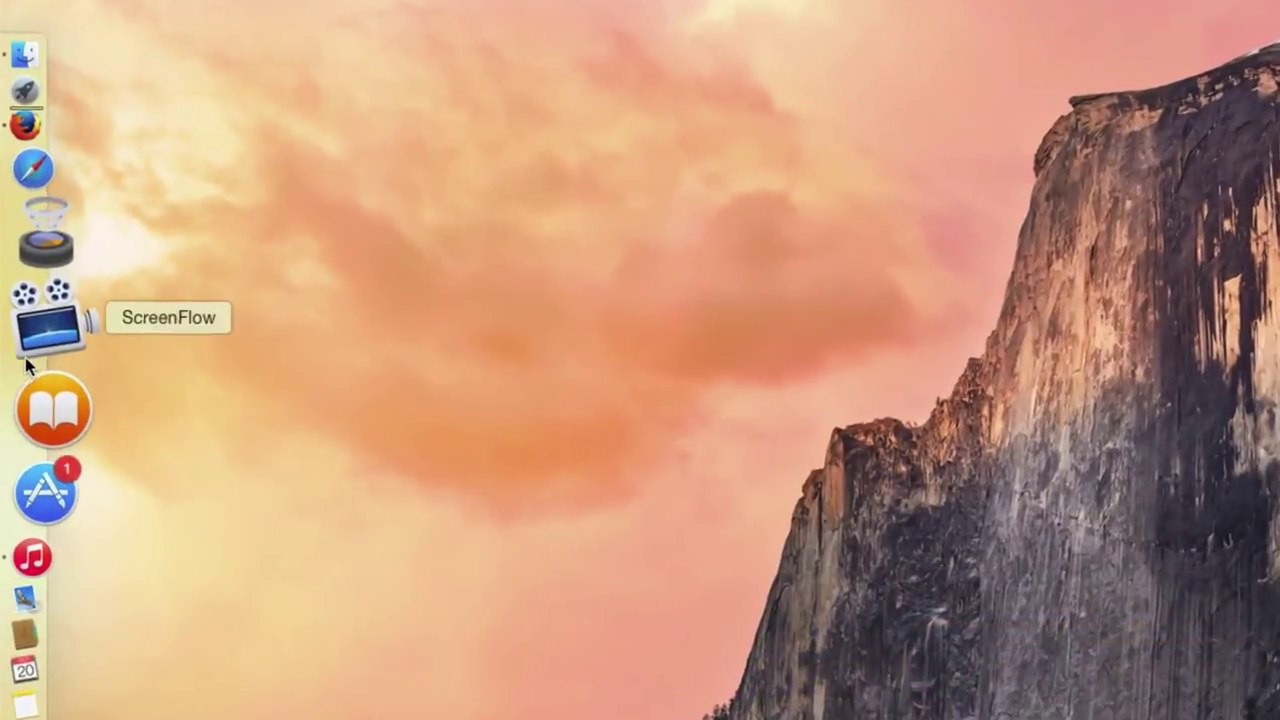
- Enable recording of the DELL P2412H desktop, FaceTime HD camera, built-in mic, computer audio and iPhone 6 screen
left_click(49, 346)
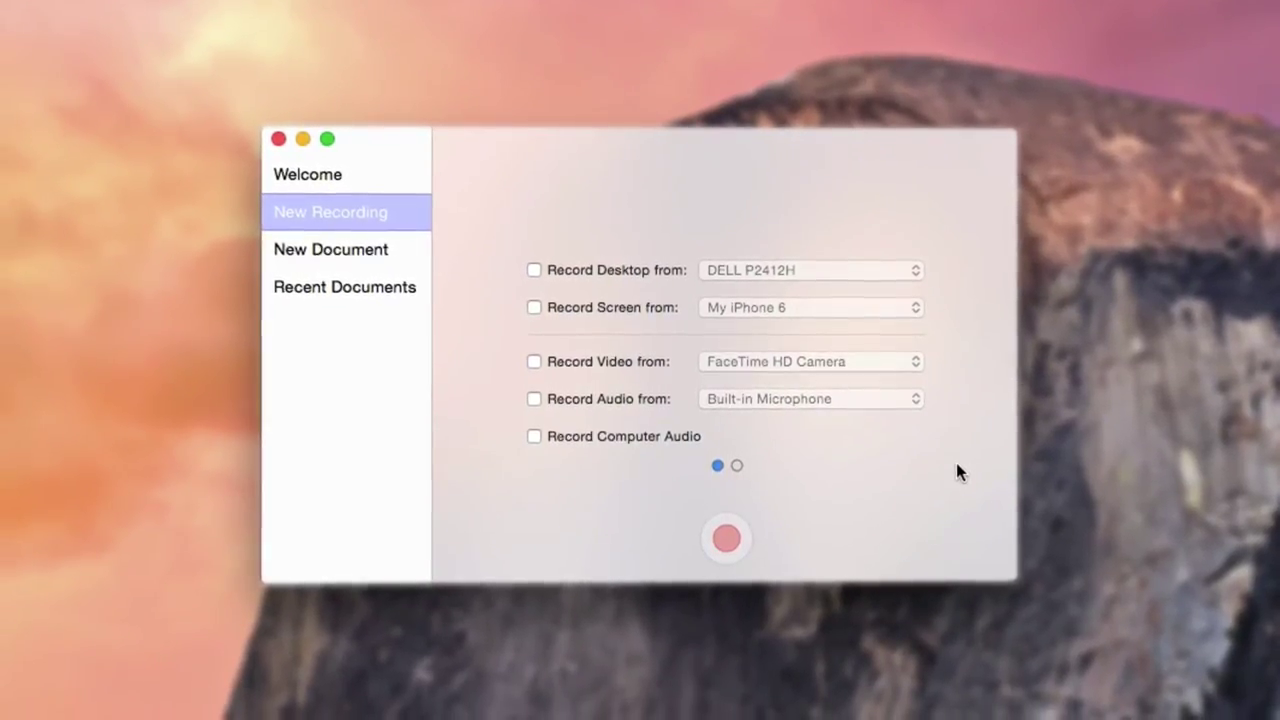
left_click(534, 266)
left_click(907, 270)
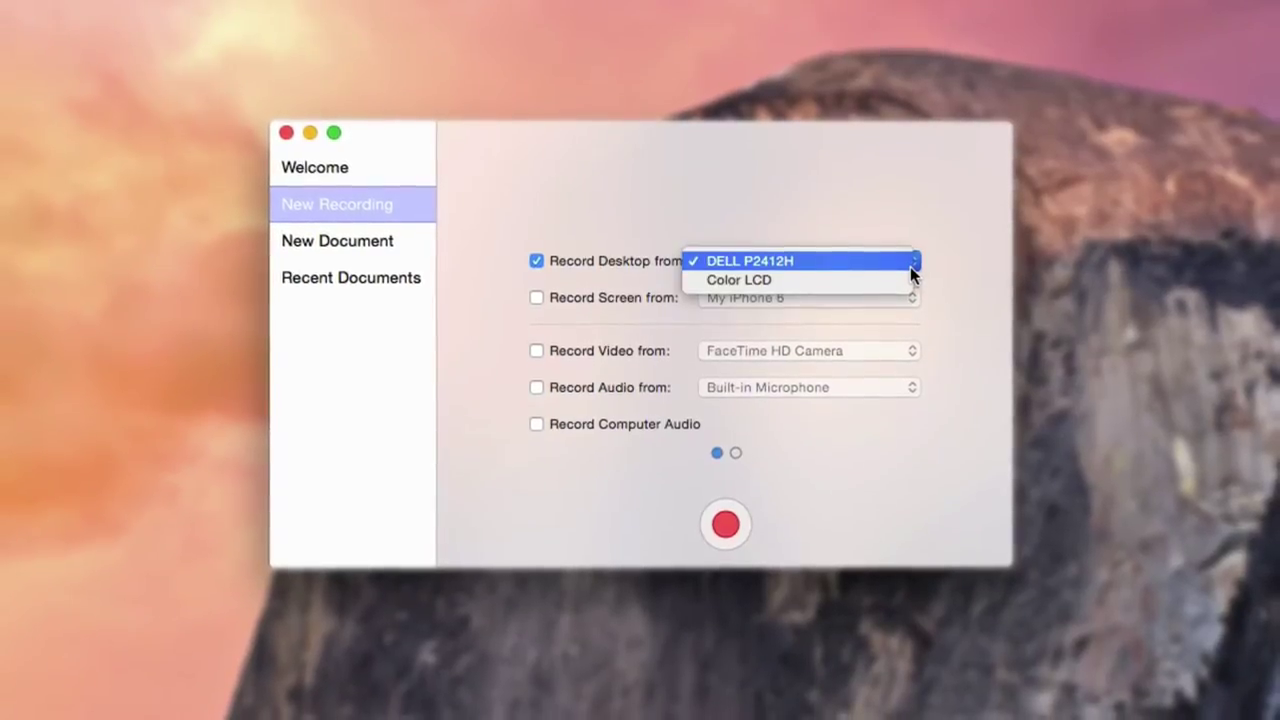
left_click(909, 264)
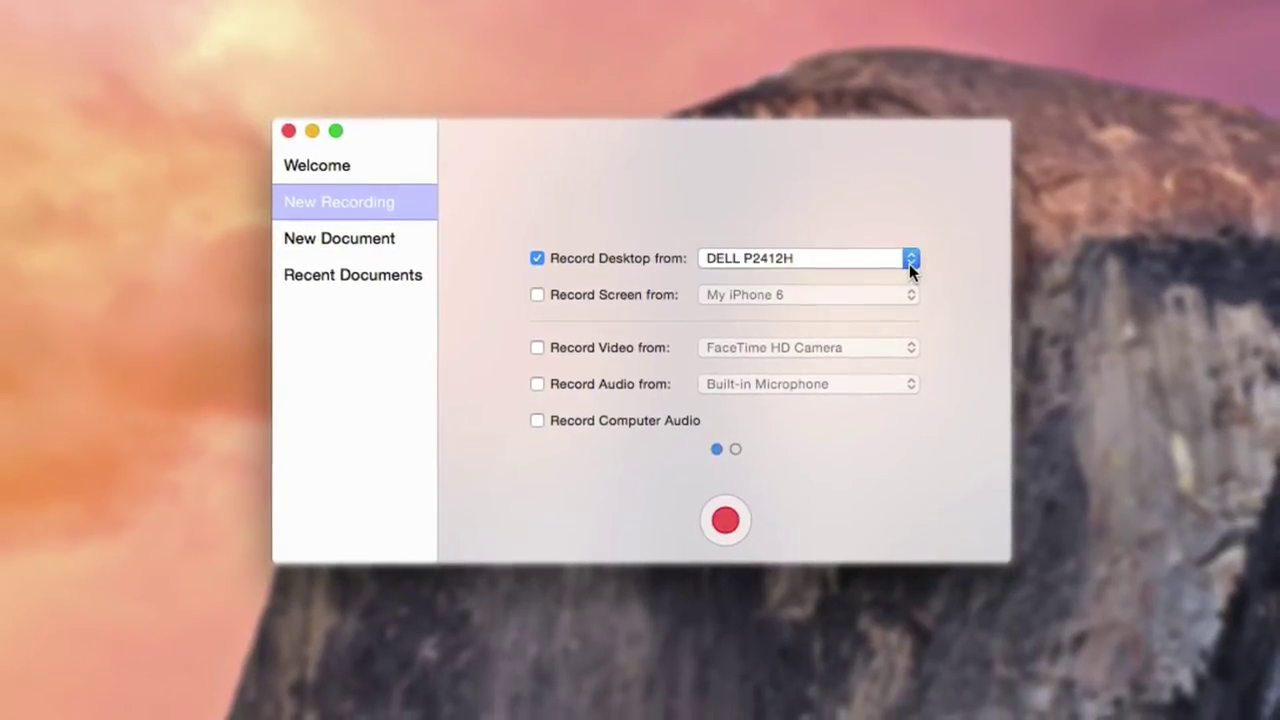
left_click(536, 346)
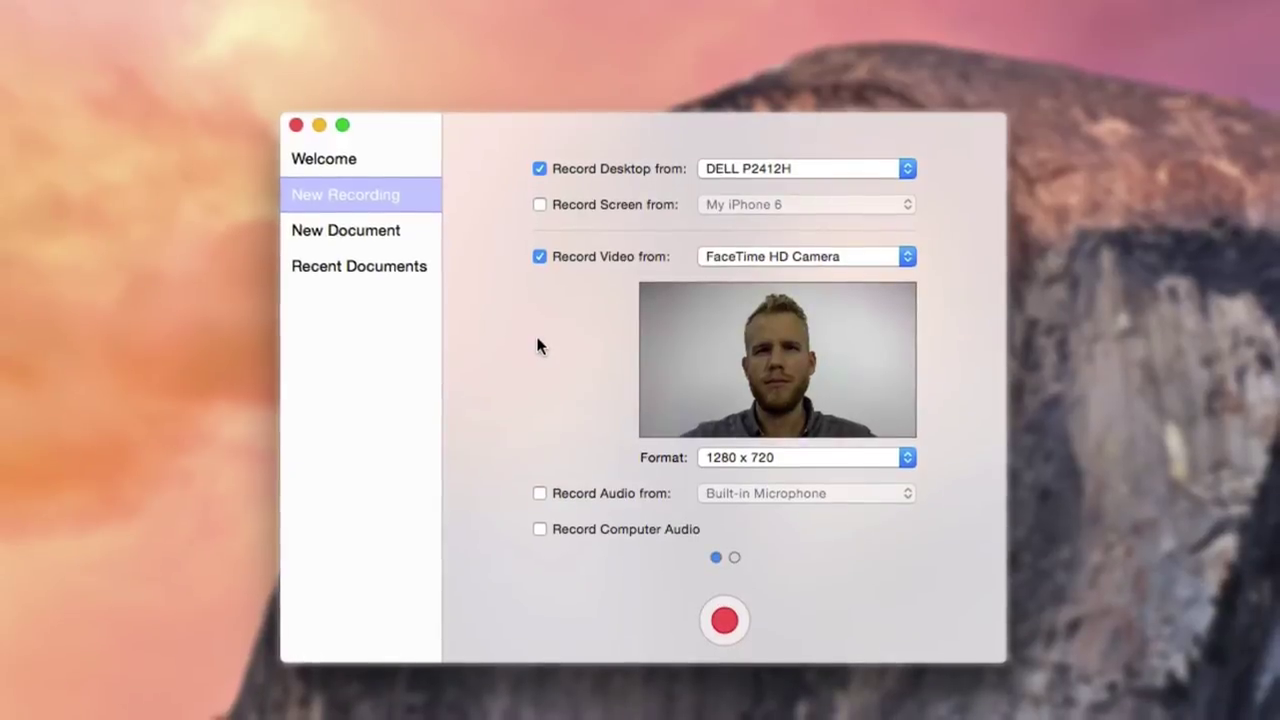
left_click(544, 488)
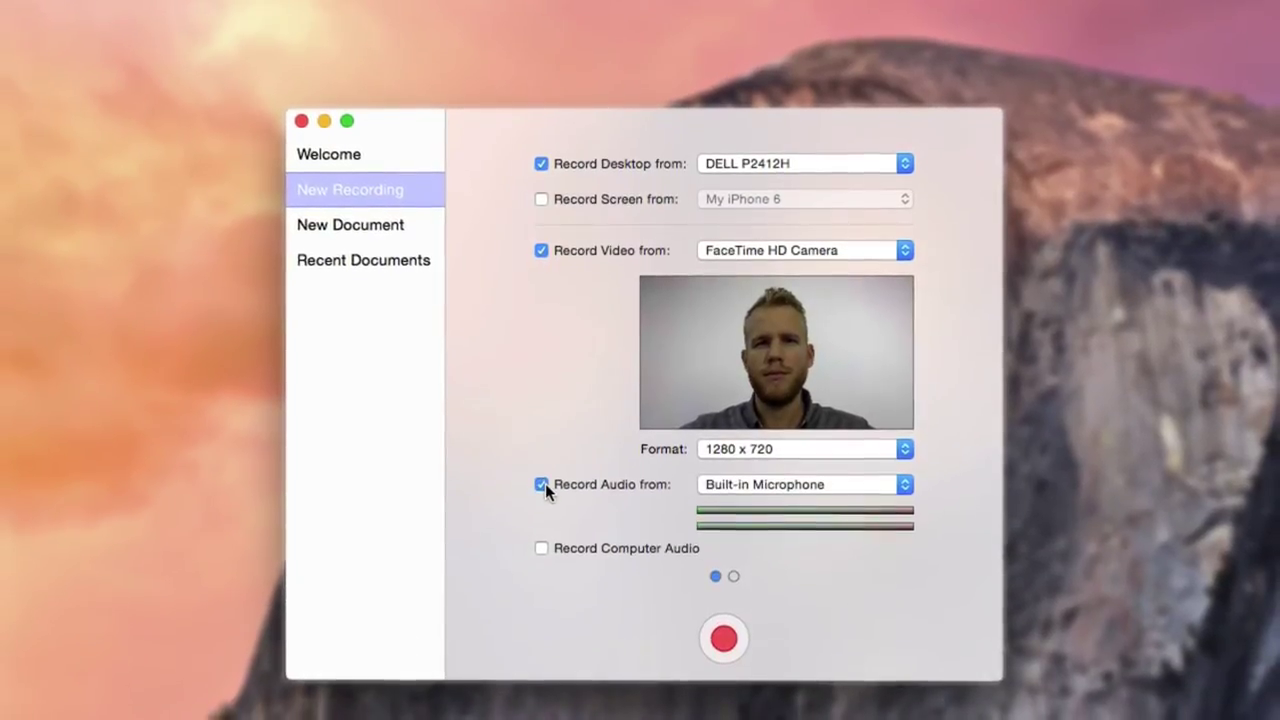
left_click(543, 542)
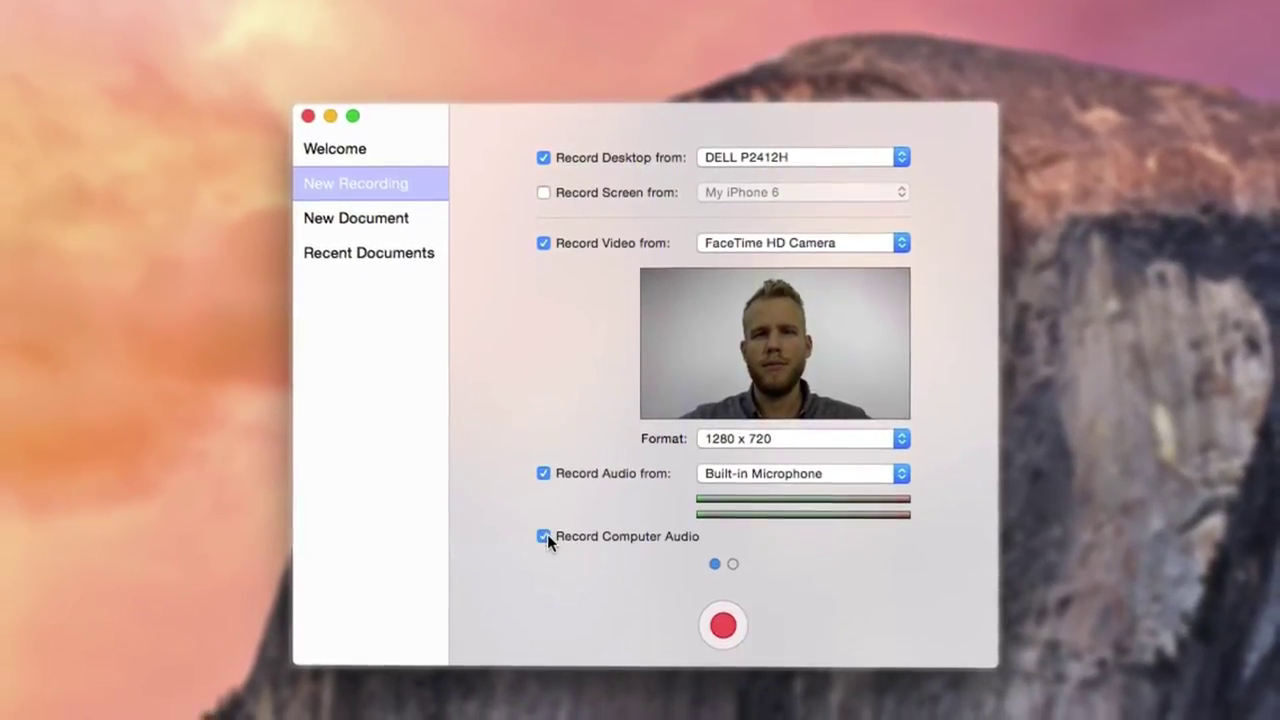
left_click(544, 191)
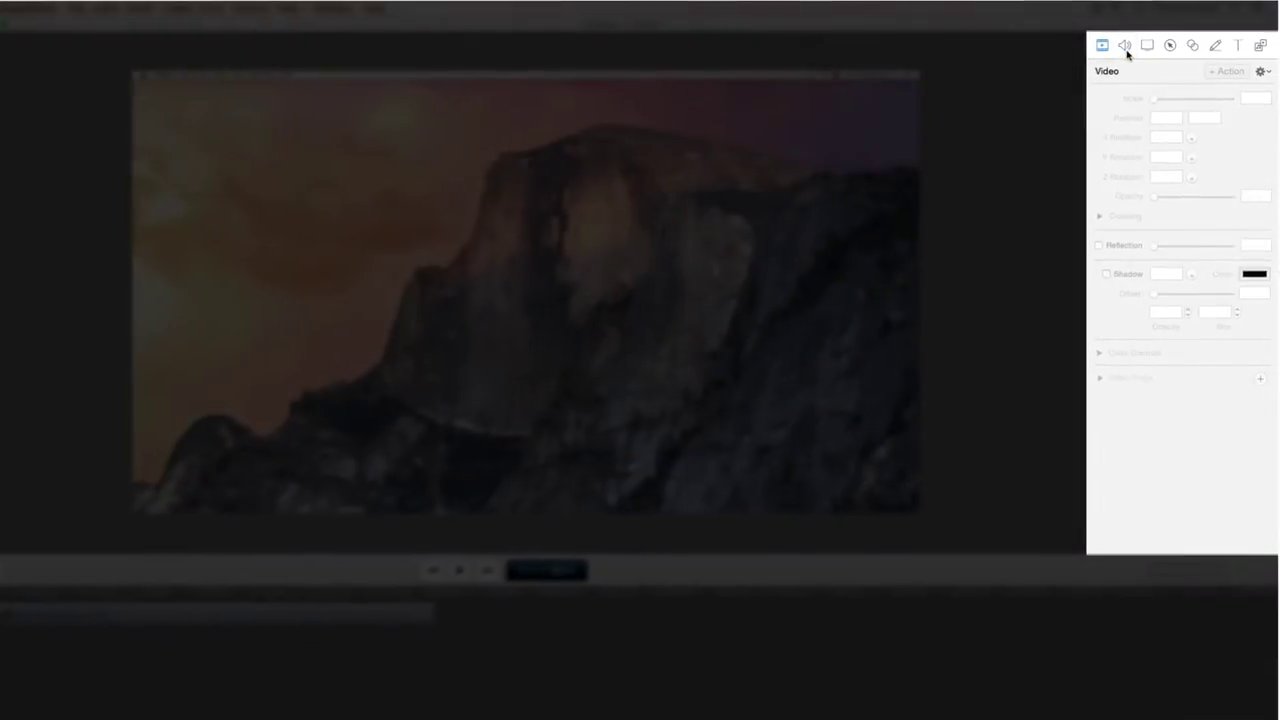
- Step through the Audio, Screen Recording, Callout, Touch Callout, Annotations and Text inspectors, then expand the Media Library sources
left_click(1125, 47)
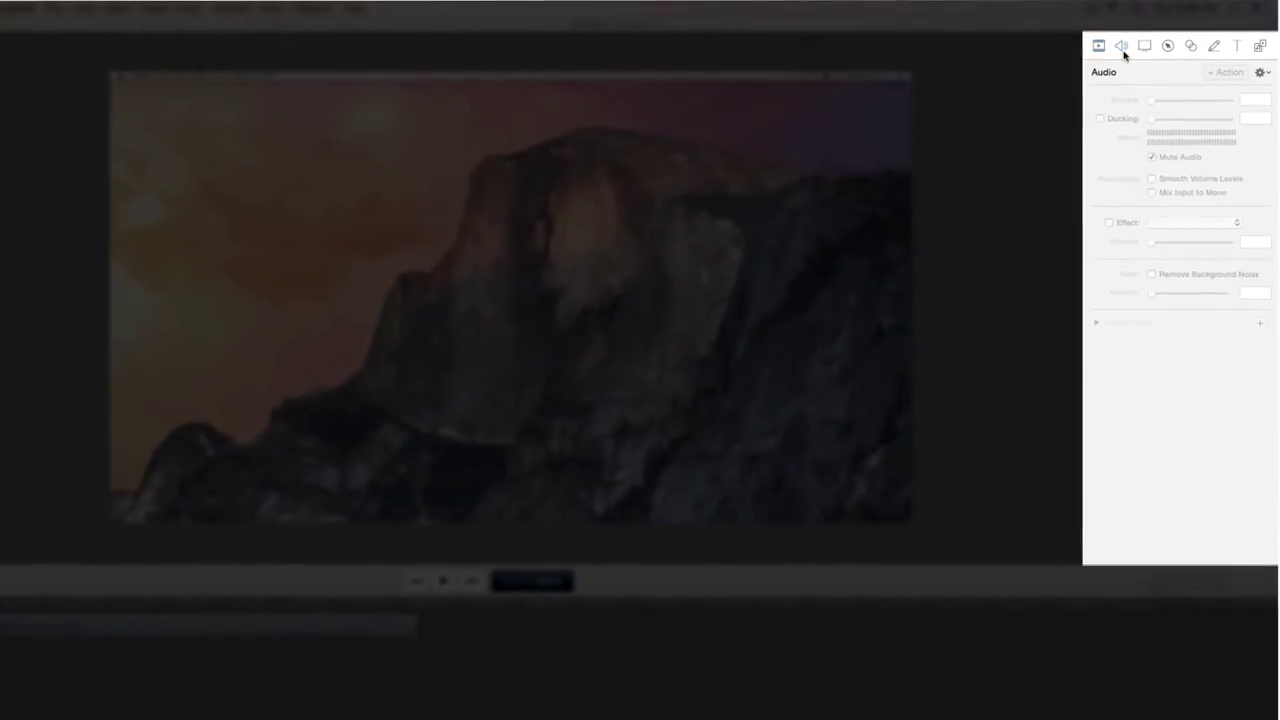
left_click(1147, 46)
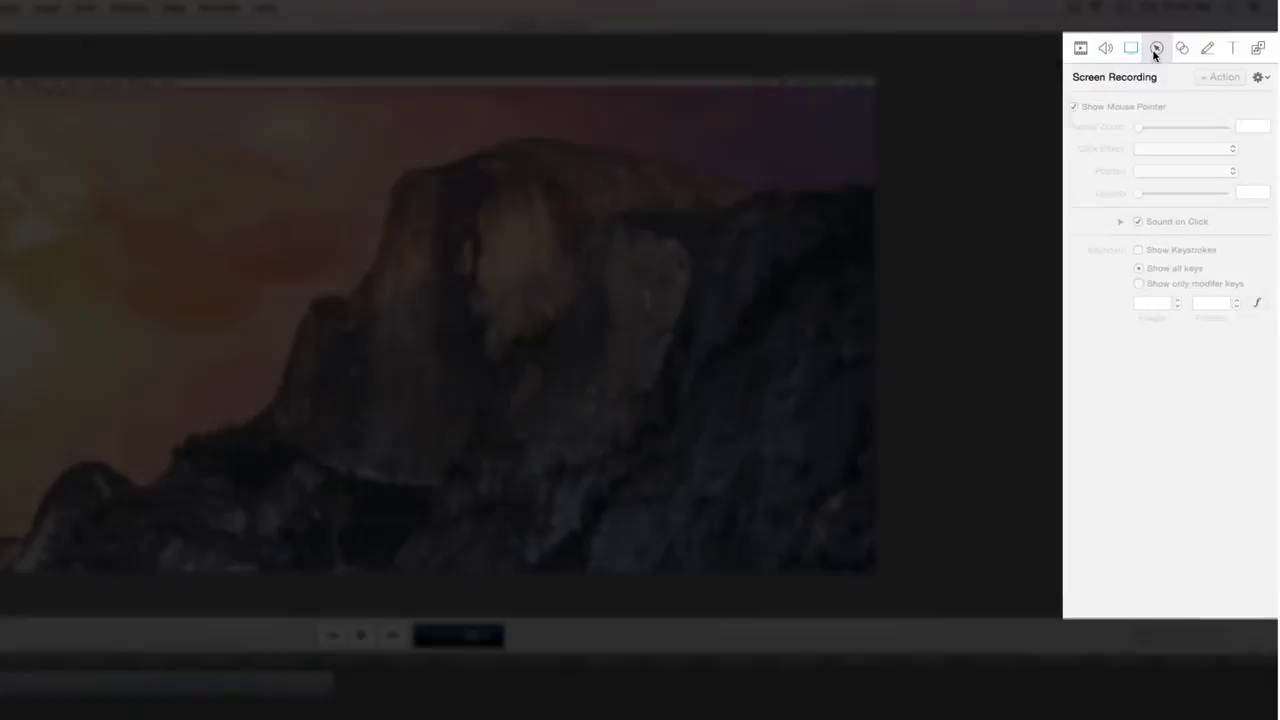
left_click(1159, 47)
left_click(1173, 50)
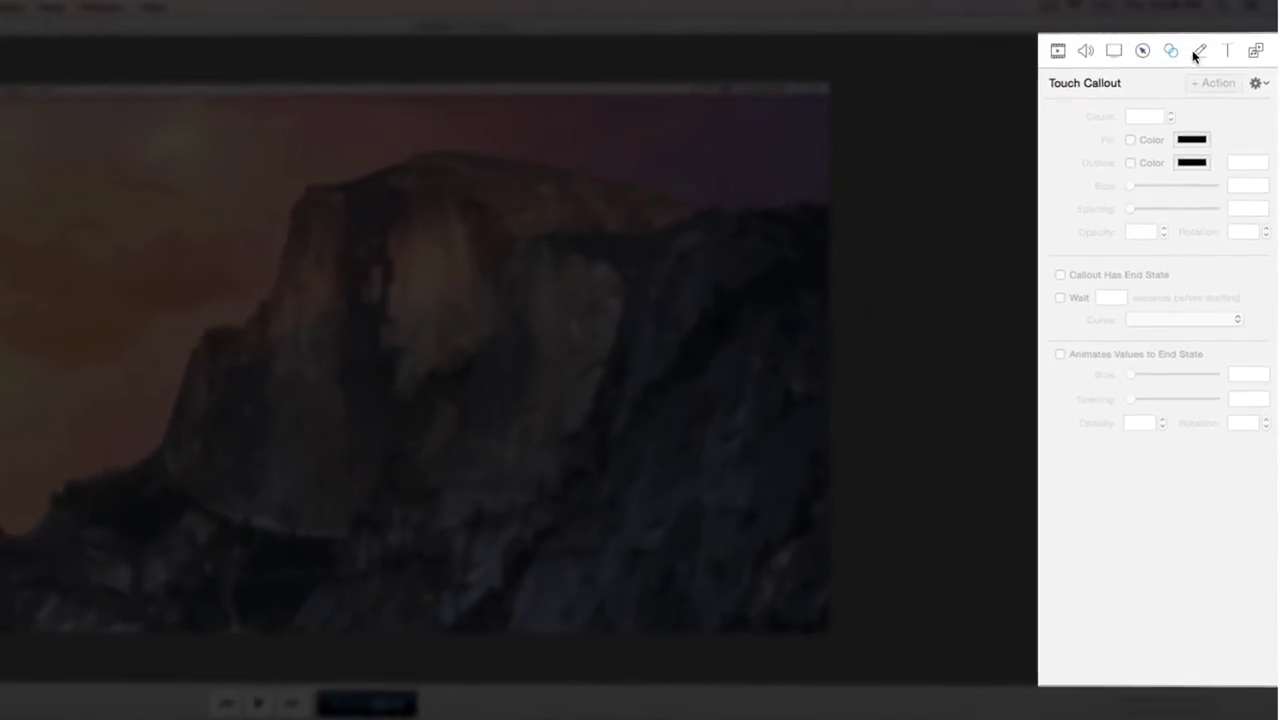
left_click(1201, 50)
left_click(1220, 55)
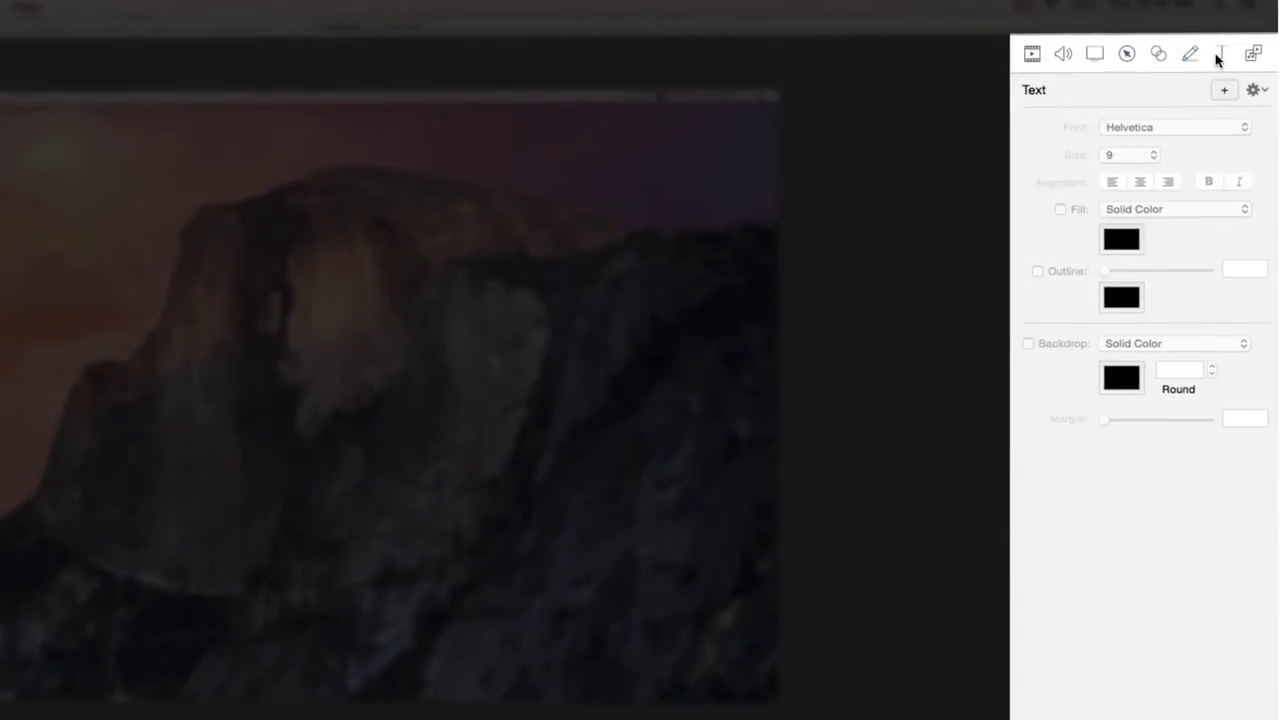
left_click(1253, 53)
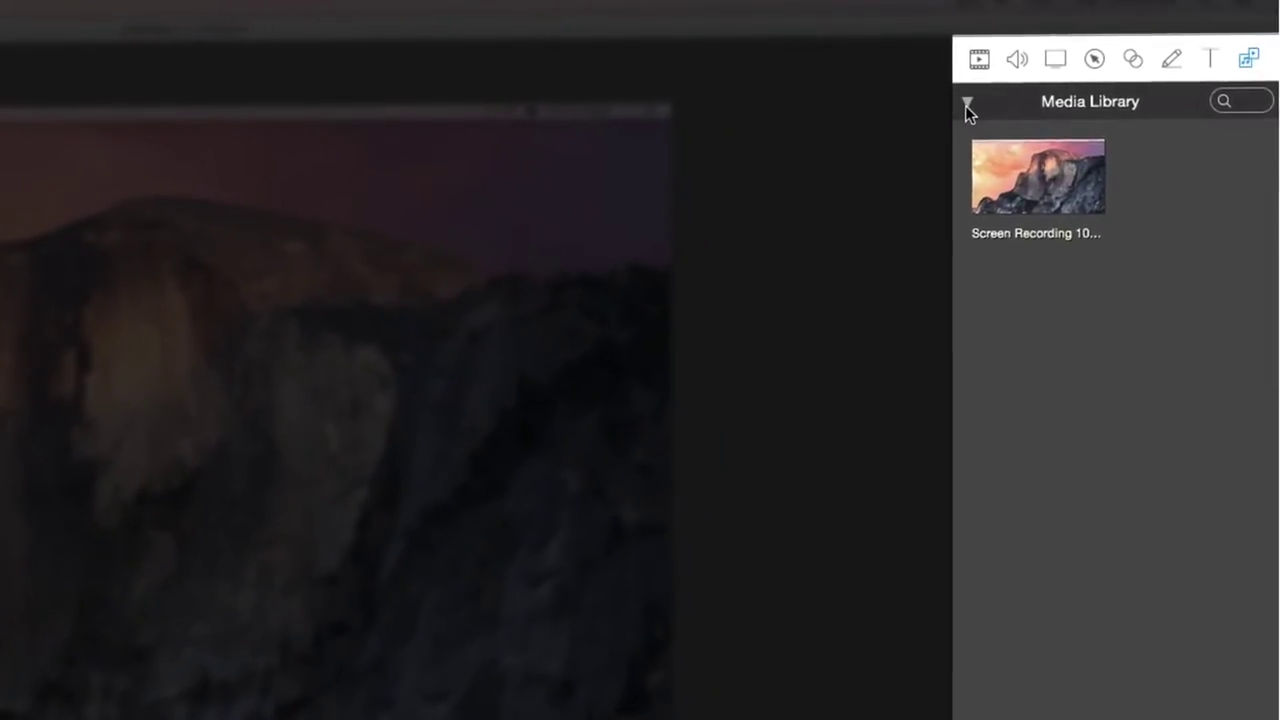
left_click(970, 103)
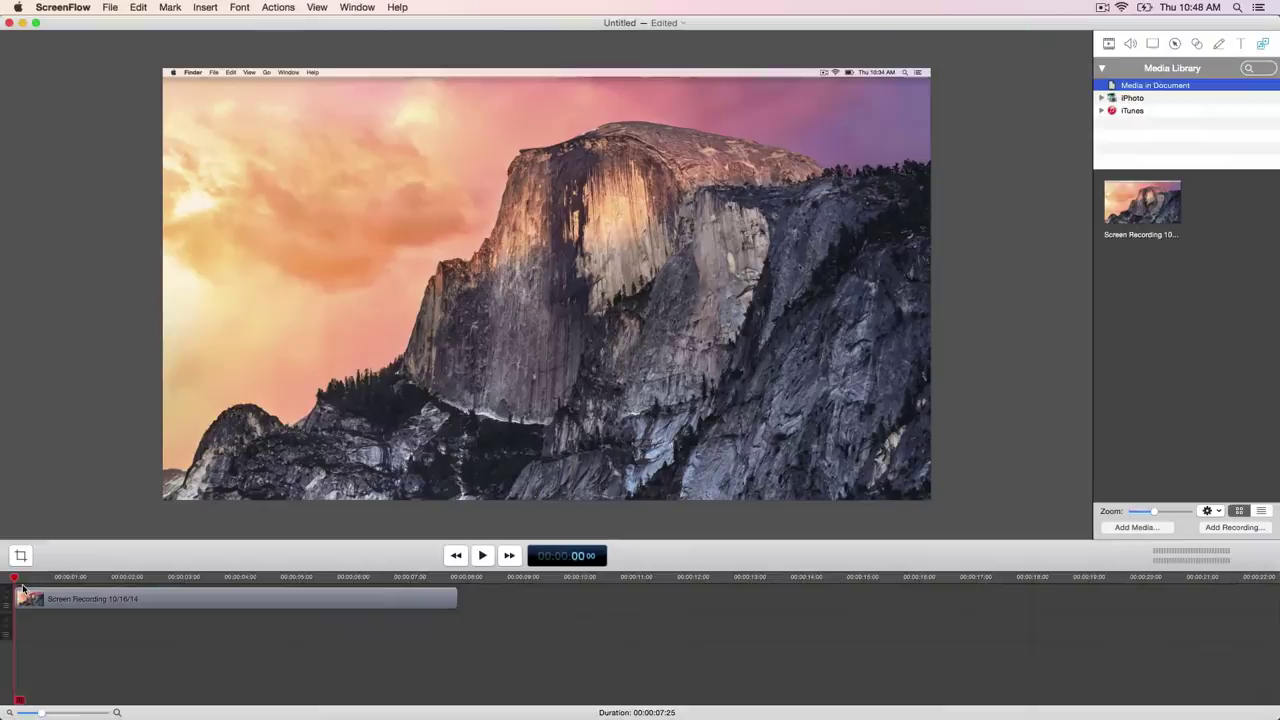
- Split the recording at the 00:00:05:18 playhead and delete the tail after it
left_click(0, 648)
left_click_drag(72, 580, 387, 578)
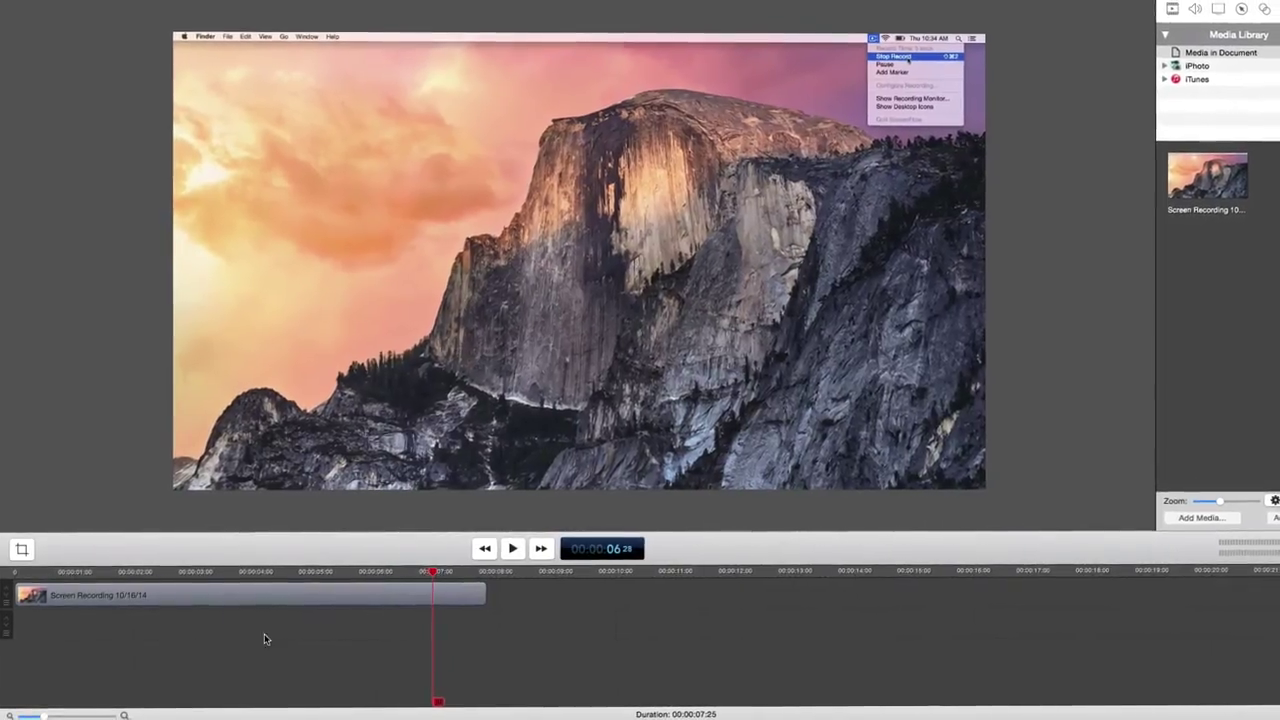
left_click_drag(92, 708, 120, 708)
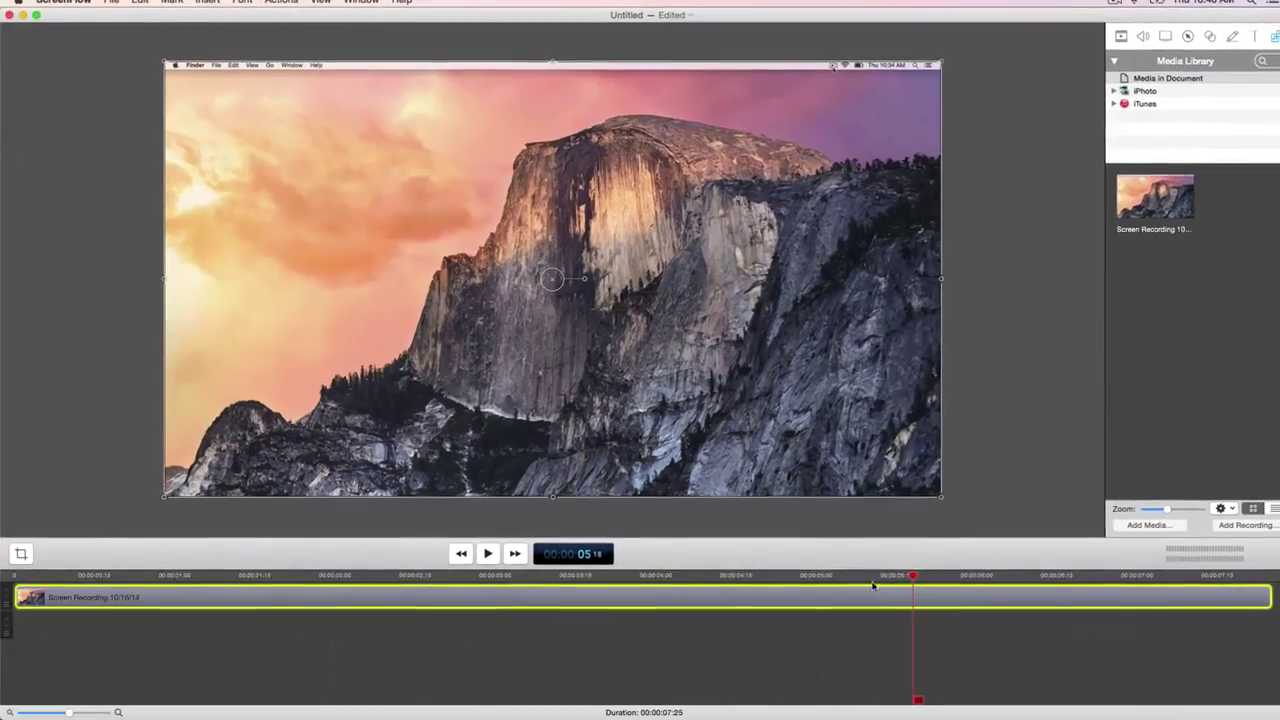
left_click(138, 5)
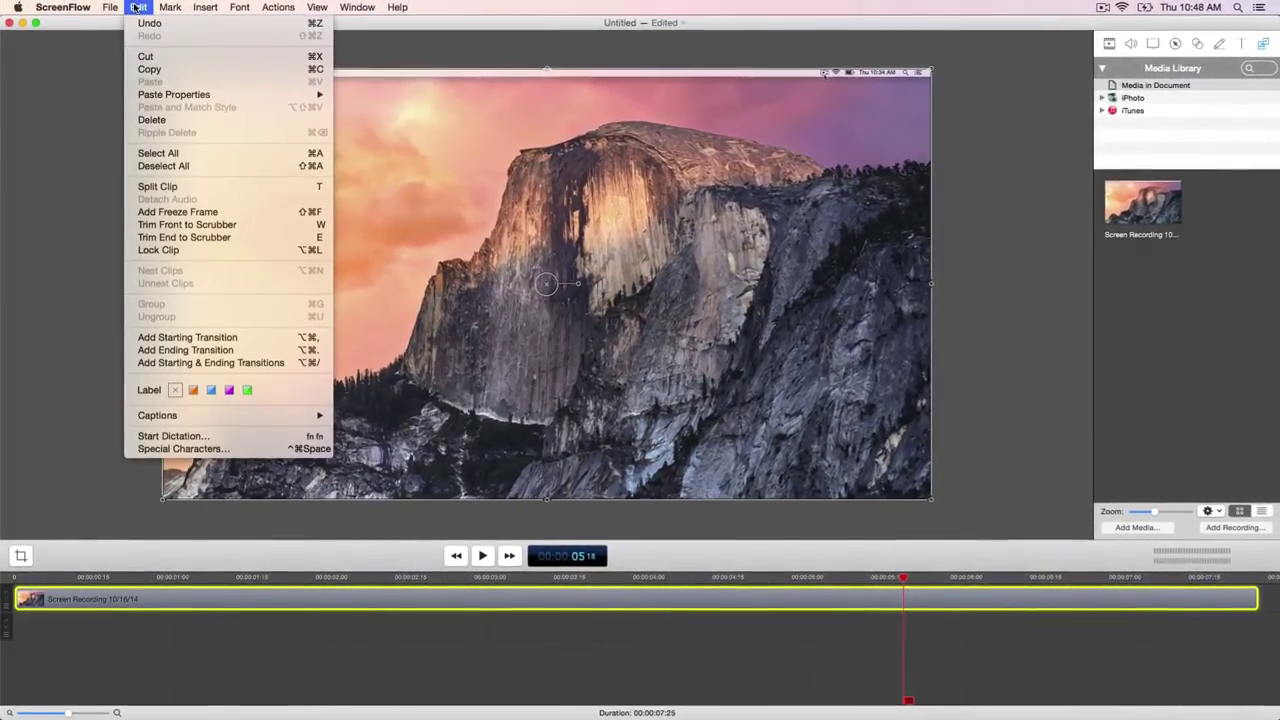
left_click(158, 186)
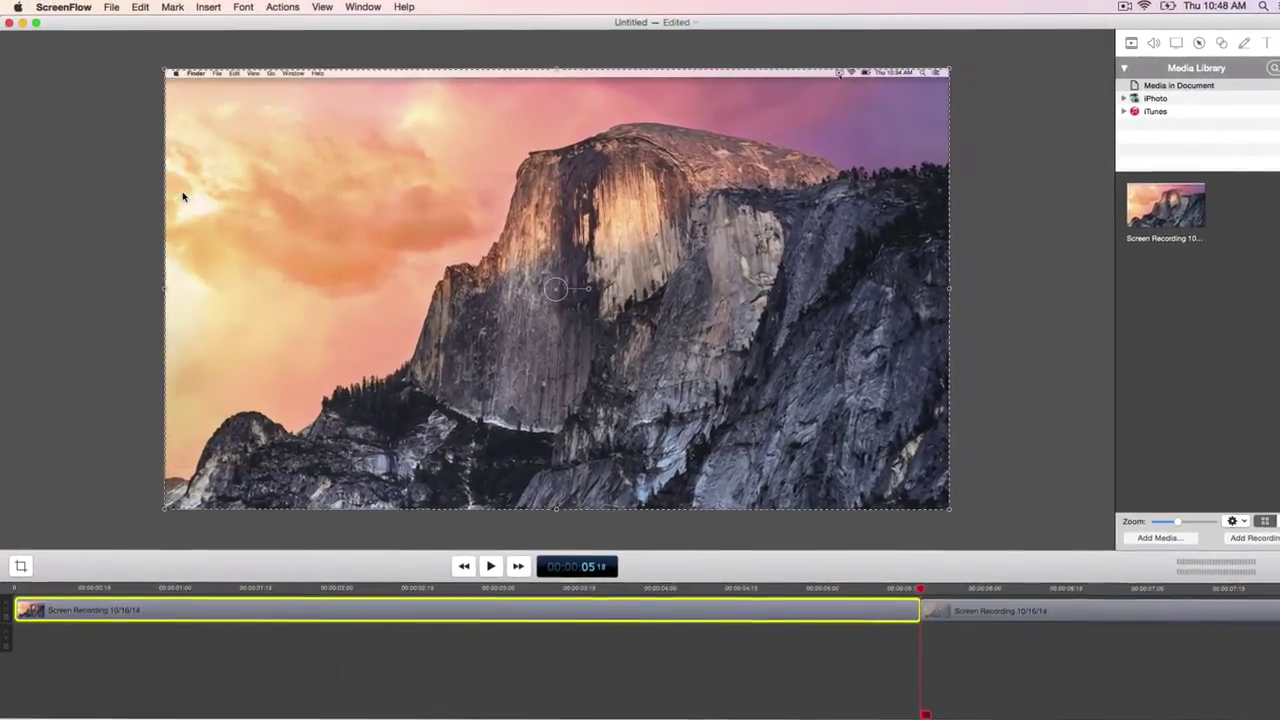
left_click(1035, 618)
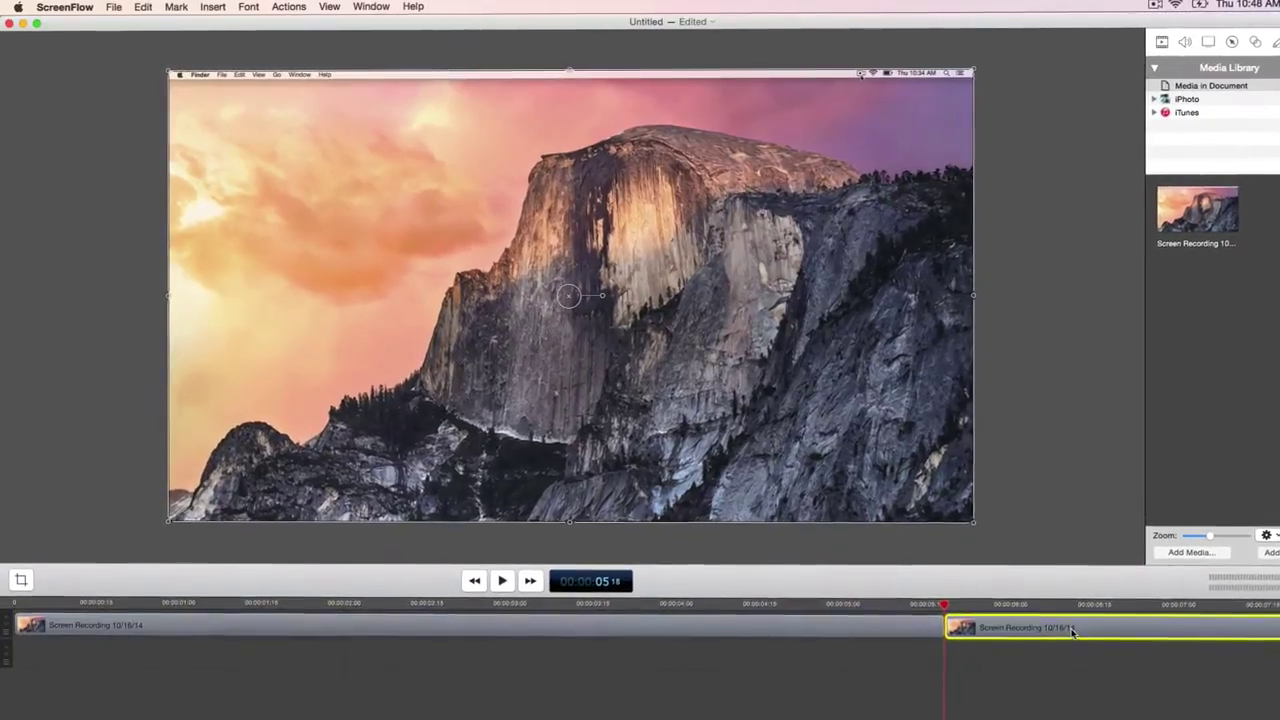
key("Delete")
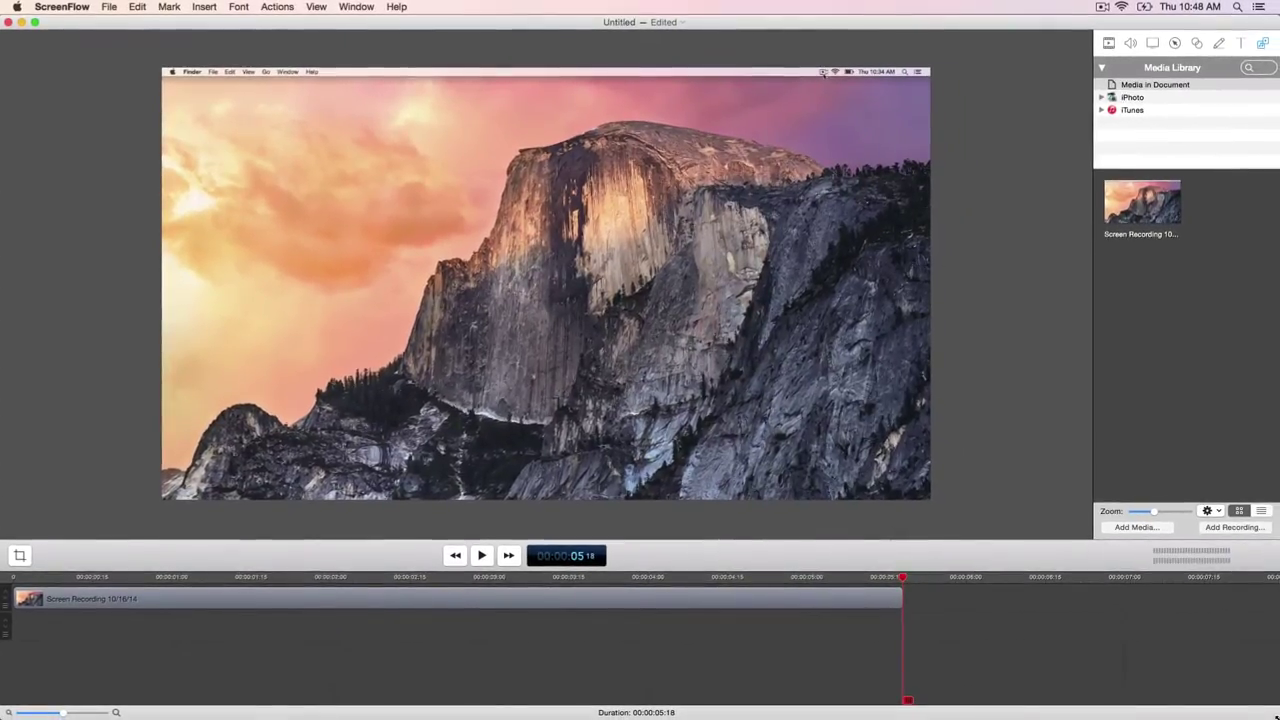
left_click_drag(1278, 718, 1105, 714)
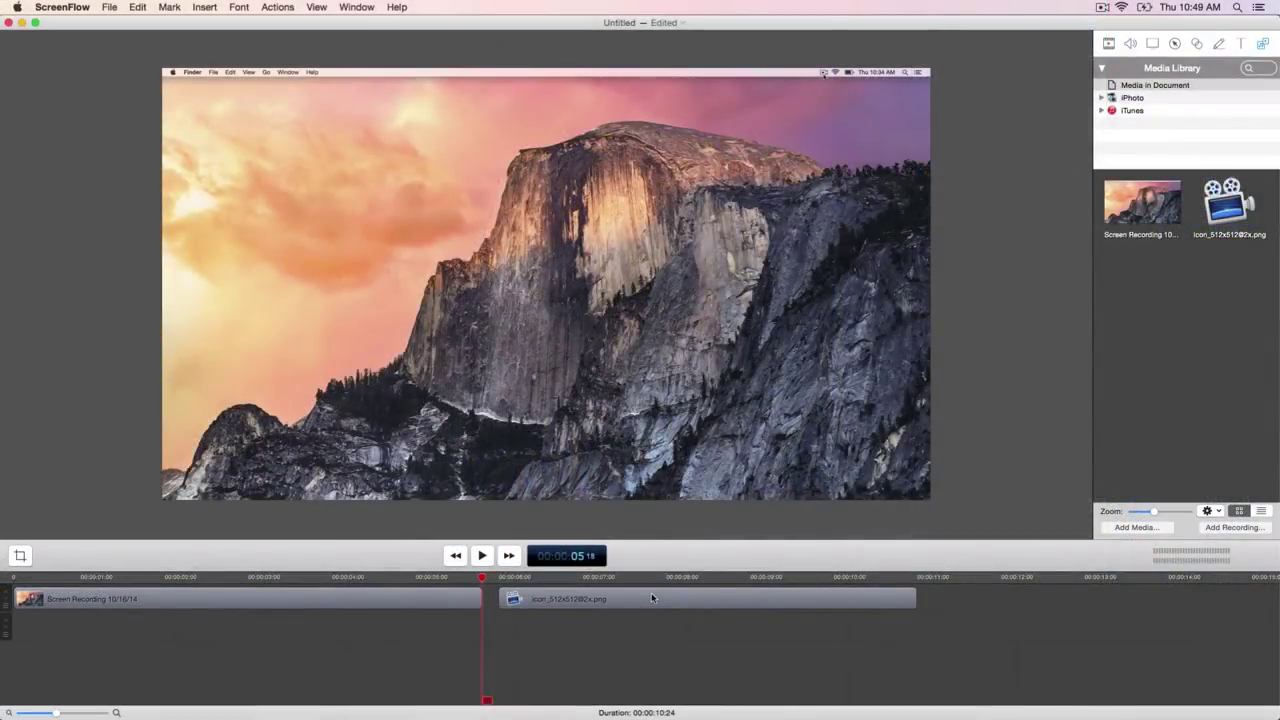
left_click_drag(652, 597, 554, 595)
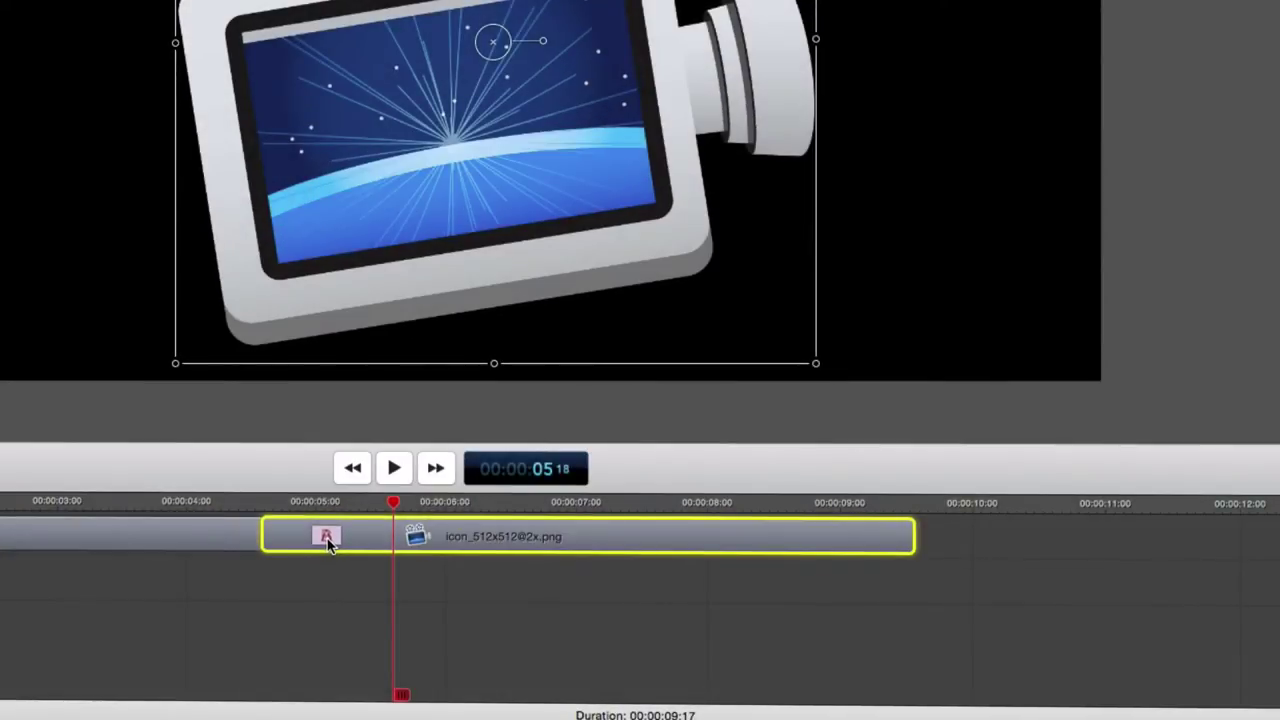
double_click(327, 540)
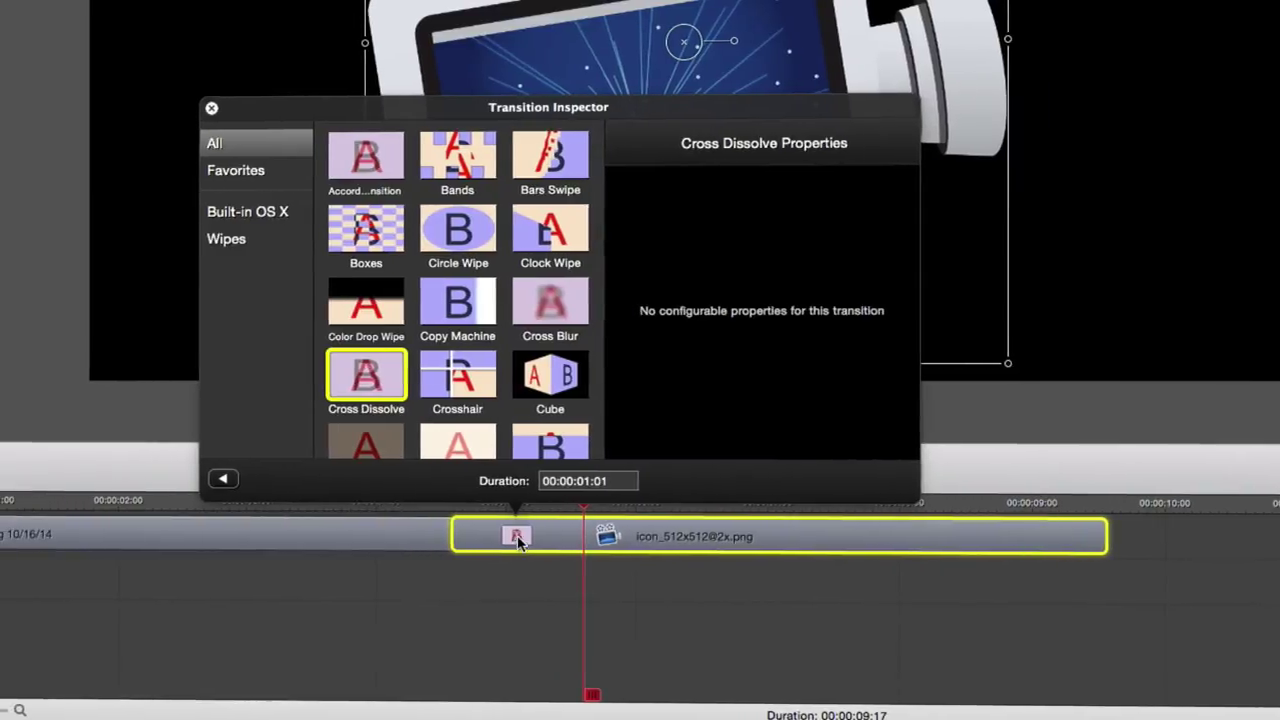
scroll(474, 303, "down", 5)
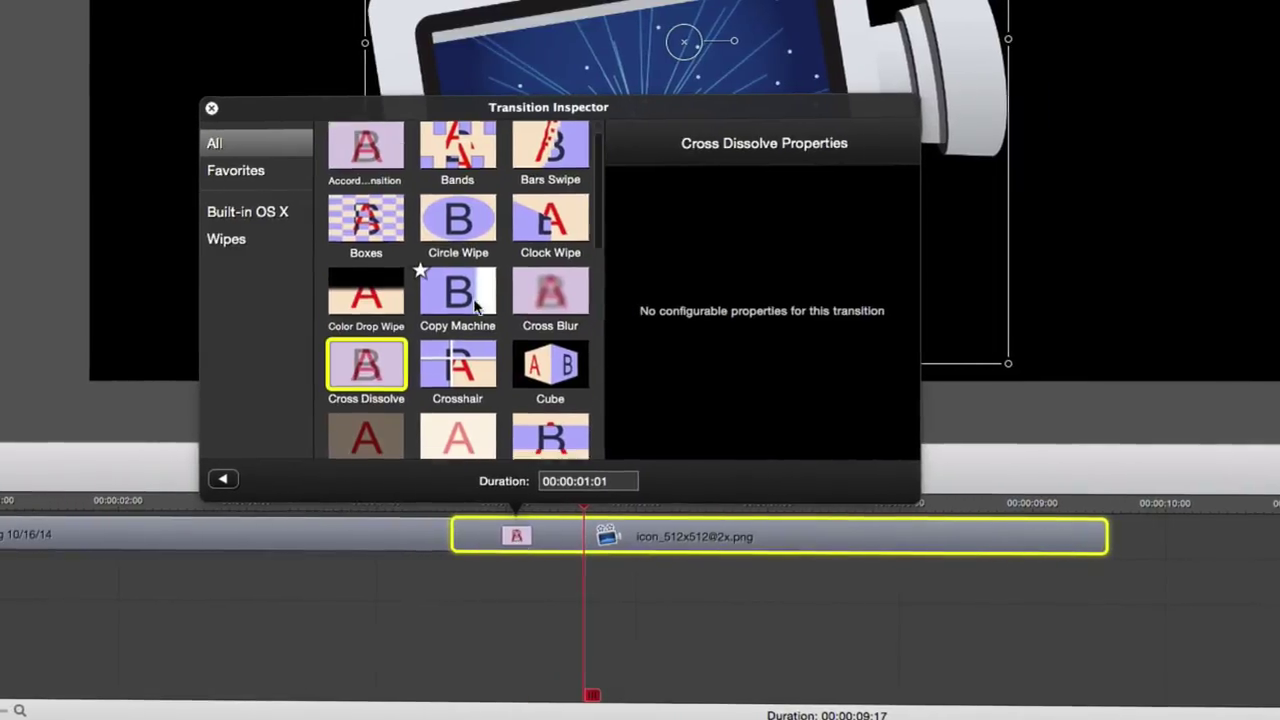
left_click(474, 303)
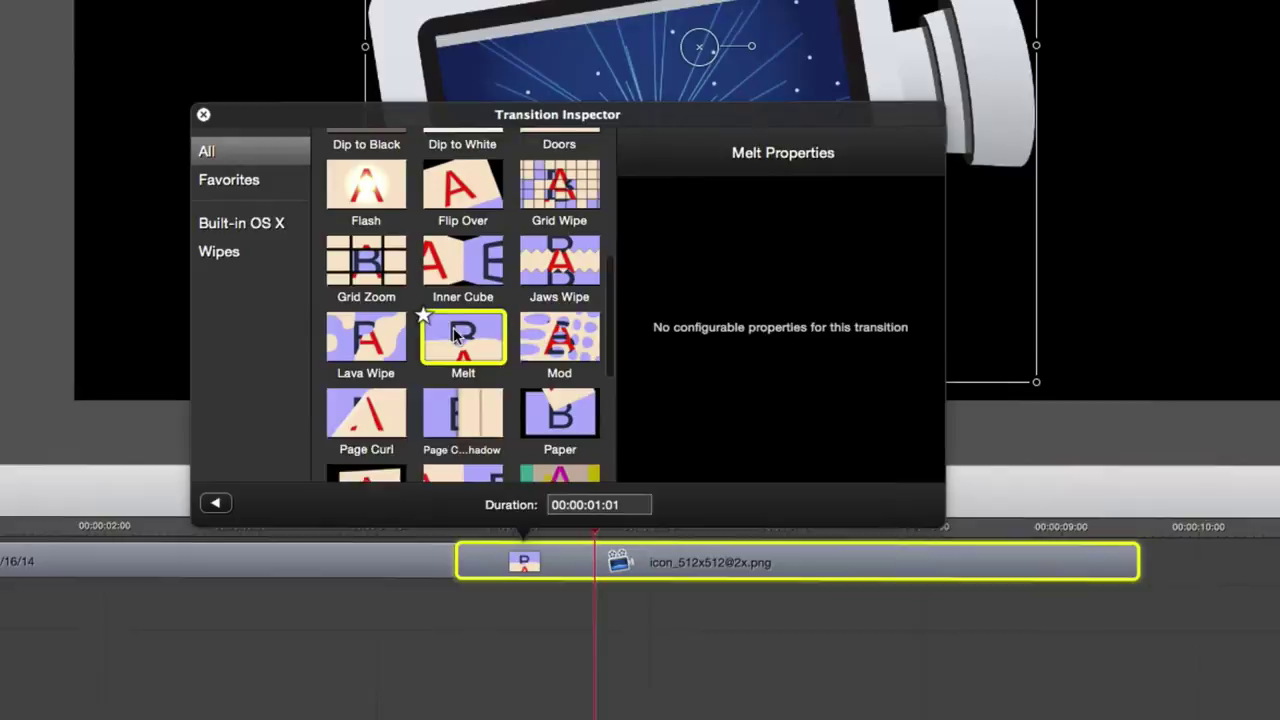
scroll(458, 335, "up", 5)
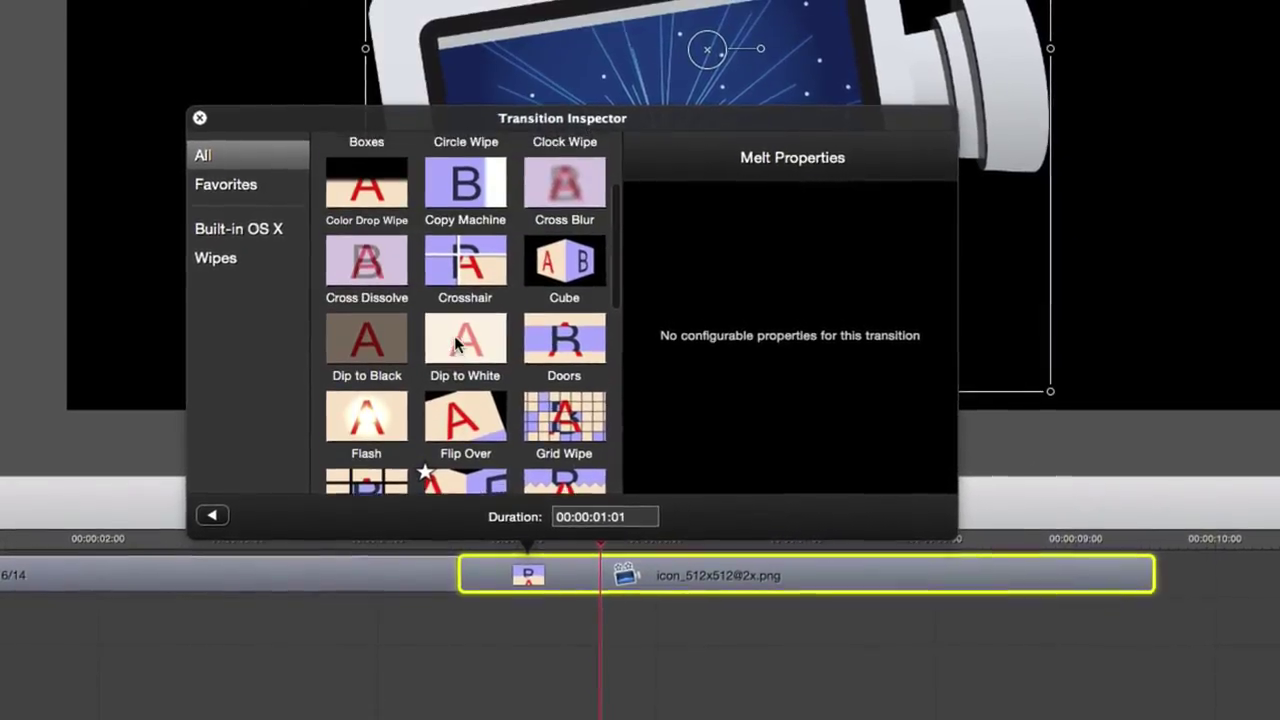
scroll(454, 335, "up", 2)
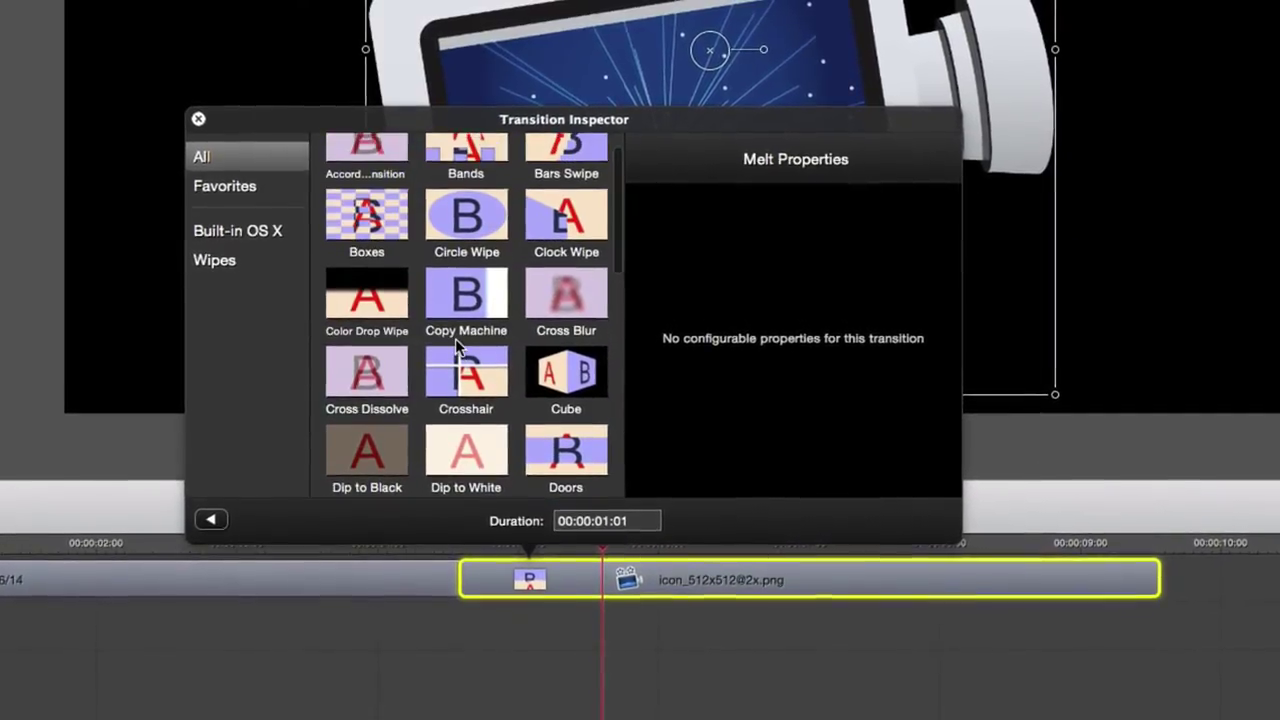
scroll(457, 343, "down", 1)
scroll(458, 347, "down", 10)
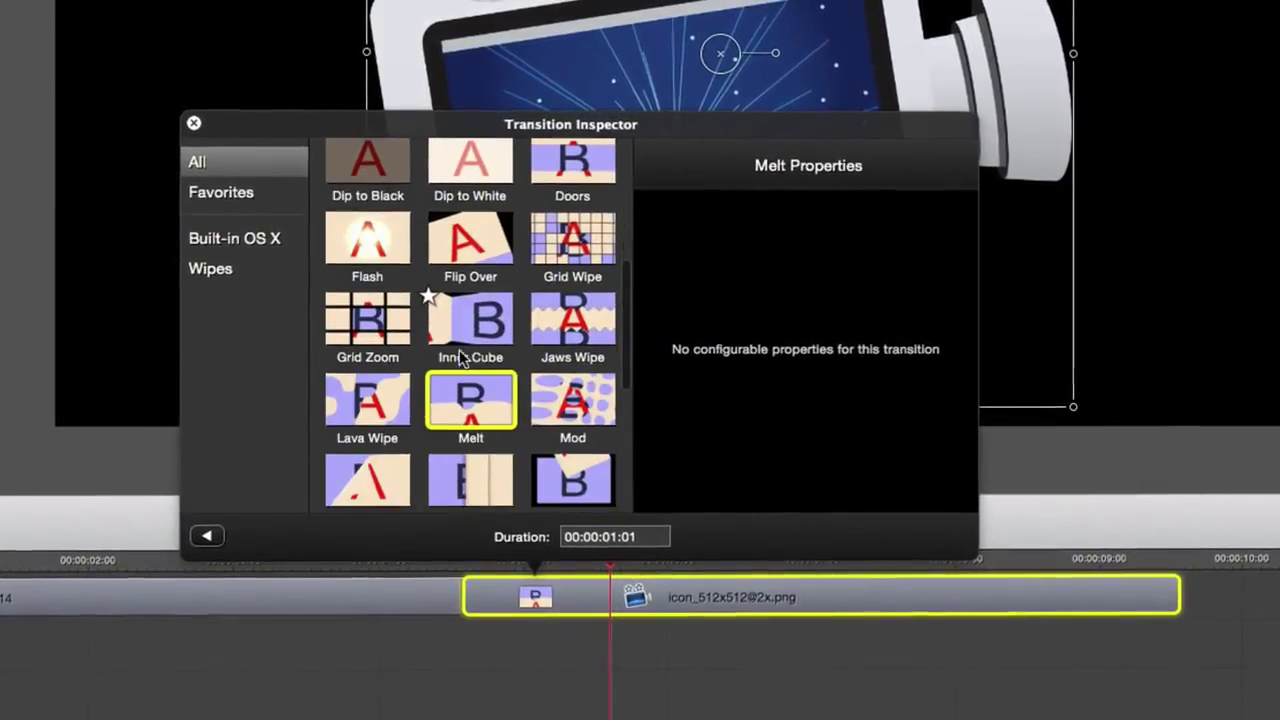
scroll(463, 361, "down", 1)
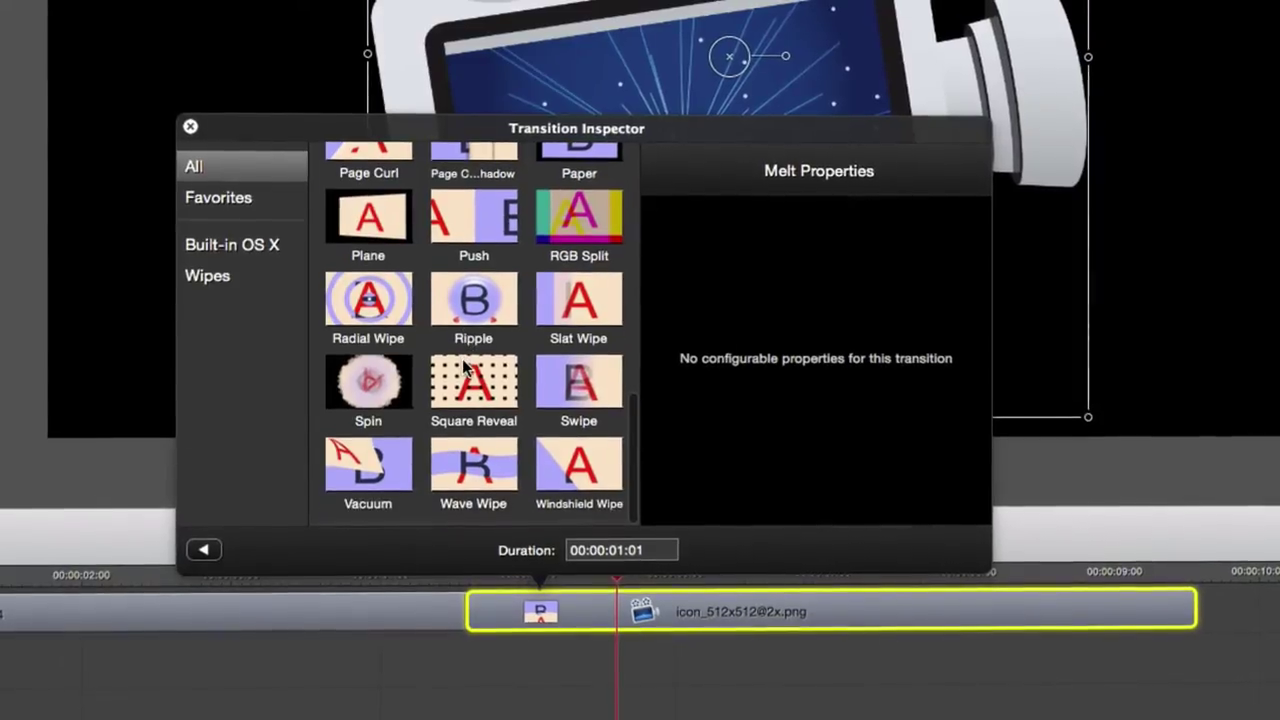
scroll(463, 361, "up", 6)
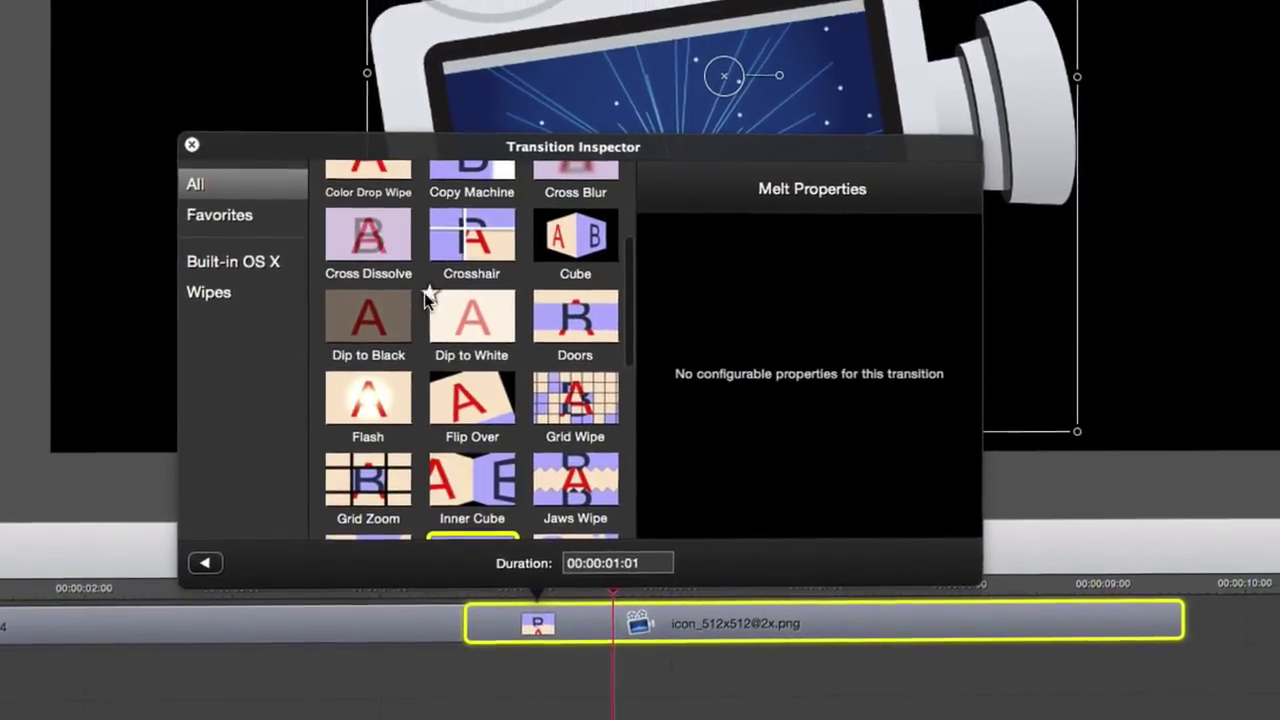
left_click(369, 222)
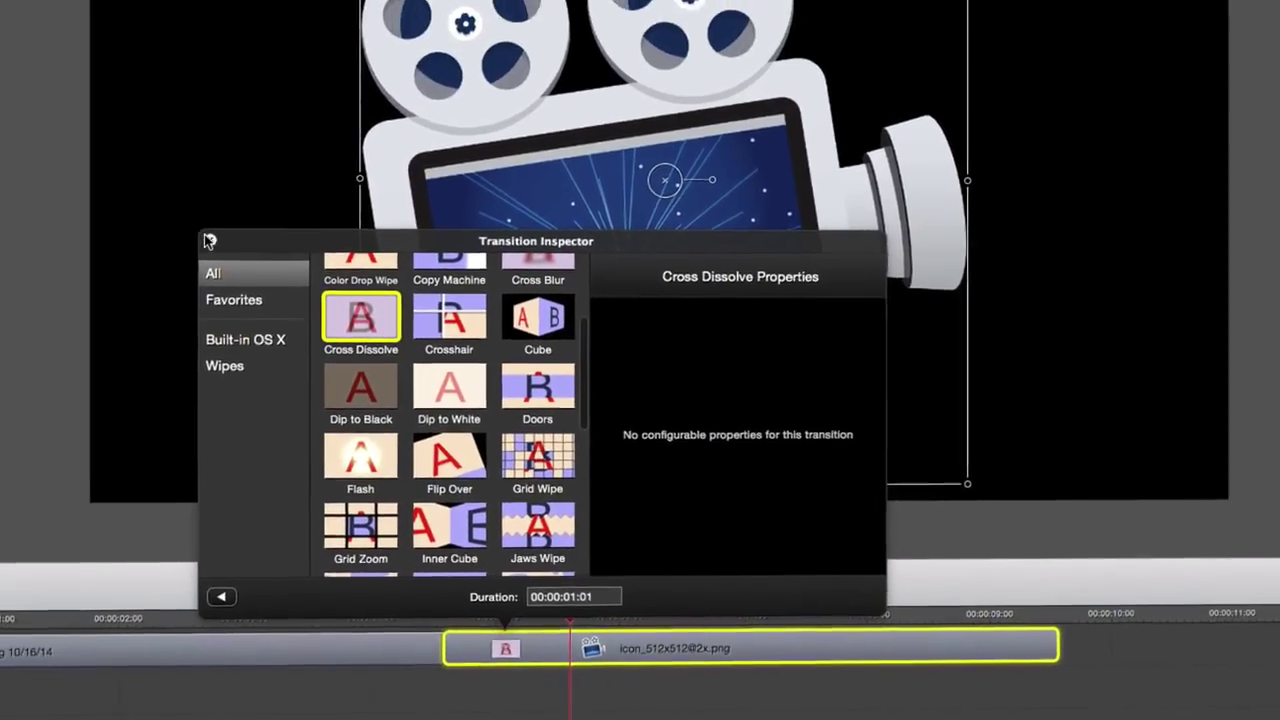
left_click(209, 241)
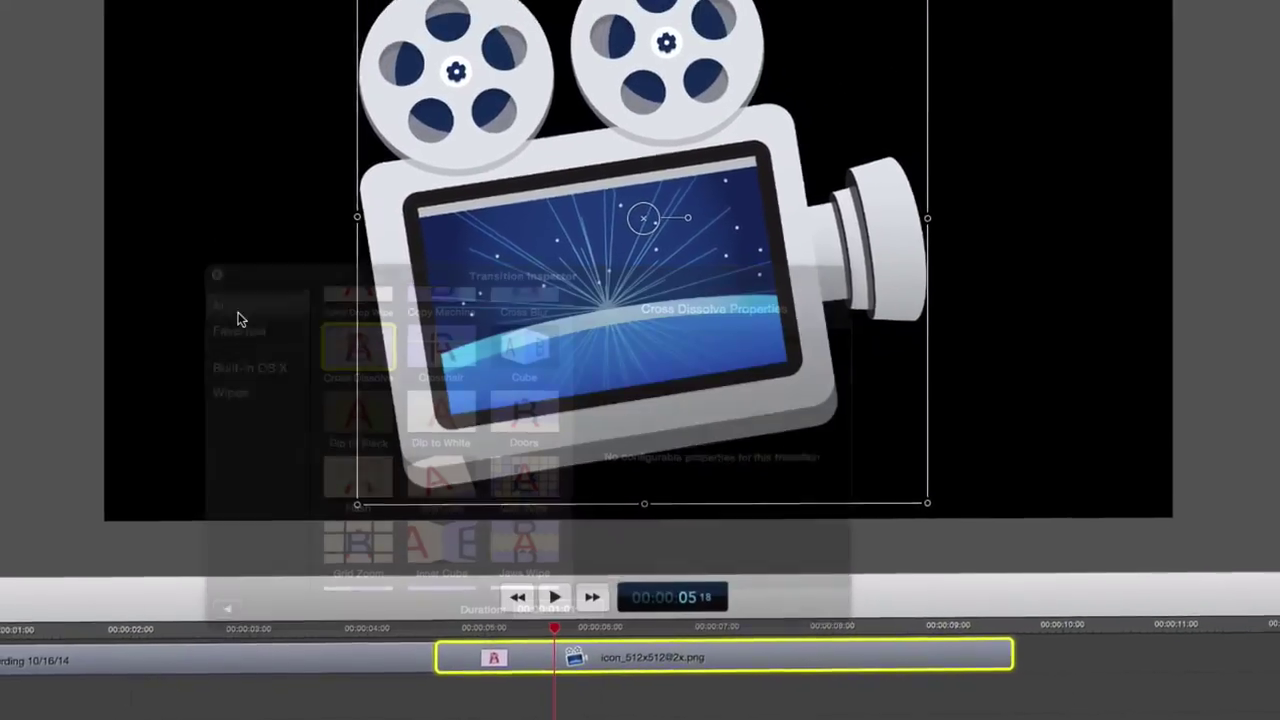
- Add a Video action to the logo clip, scale the logo to 23% and move it bottom-right
left_click(380, 618)
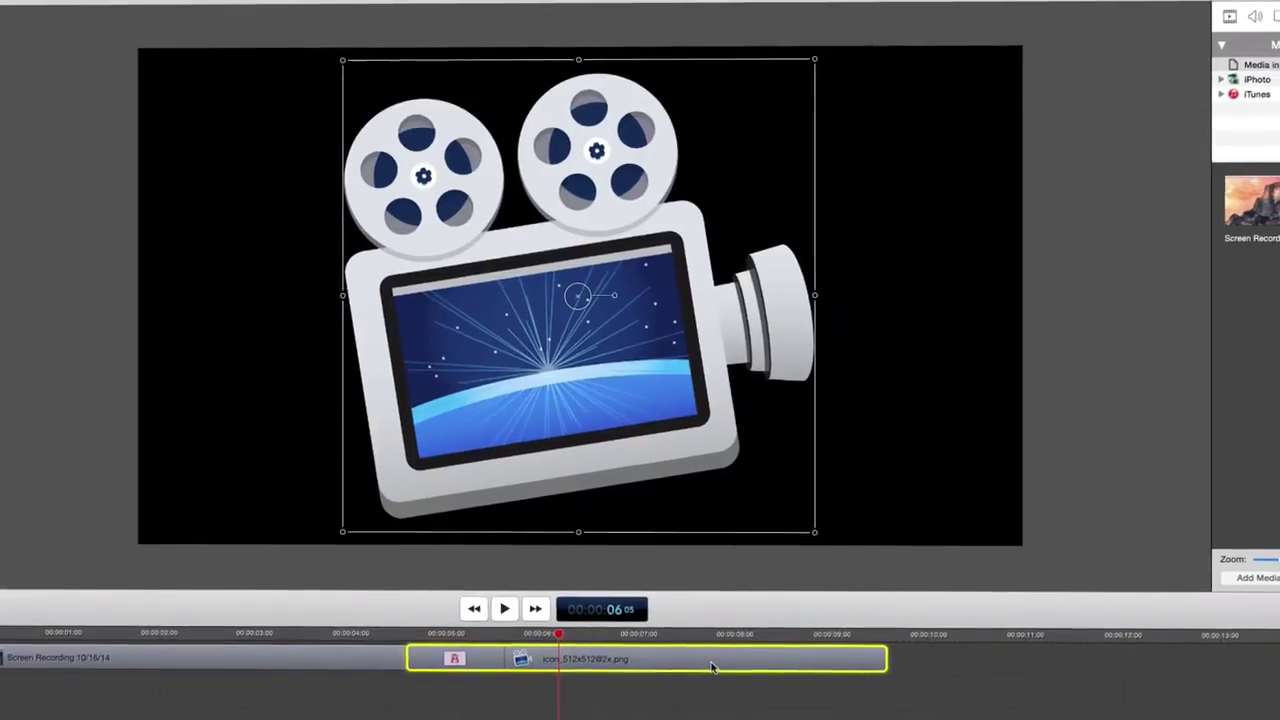
left_click(1132, 28)
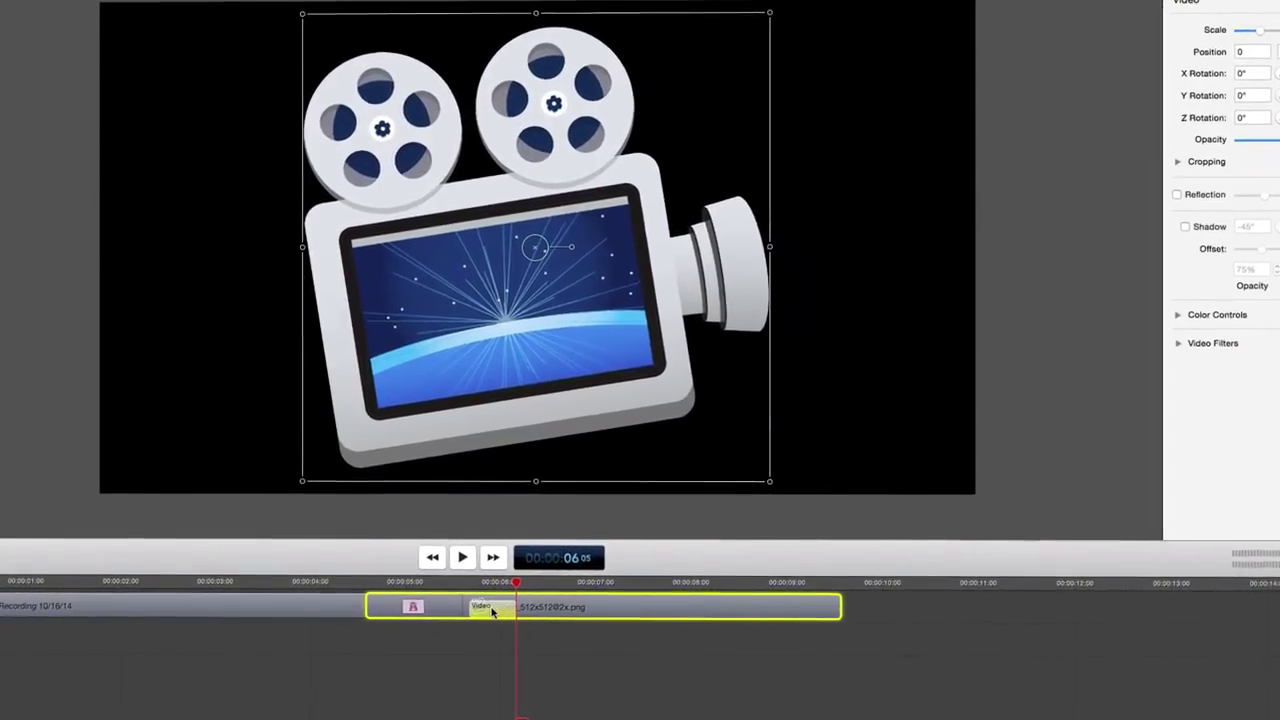
left_click_drag(491, 612, 599, 611)
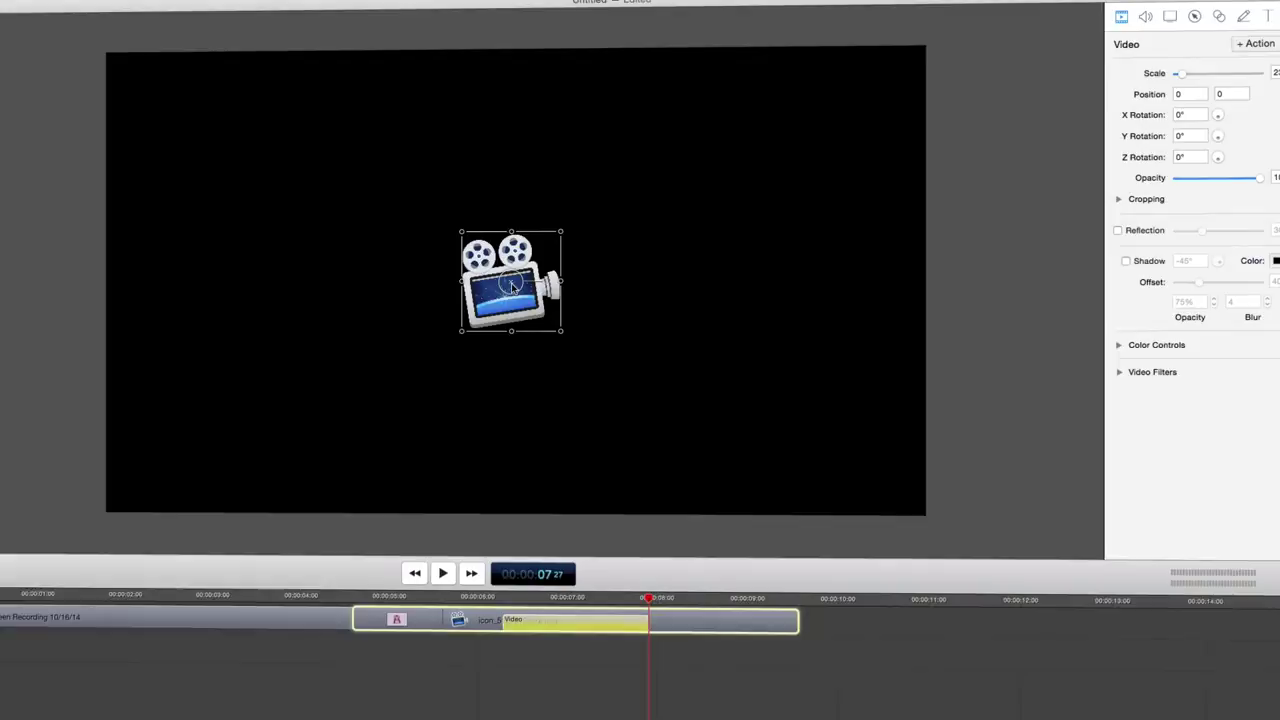
left_click_drag(642, 304, 873, 454)
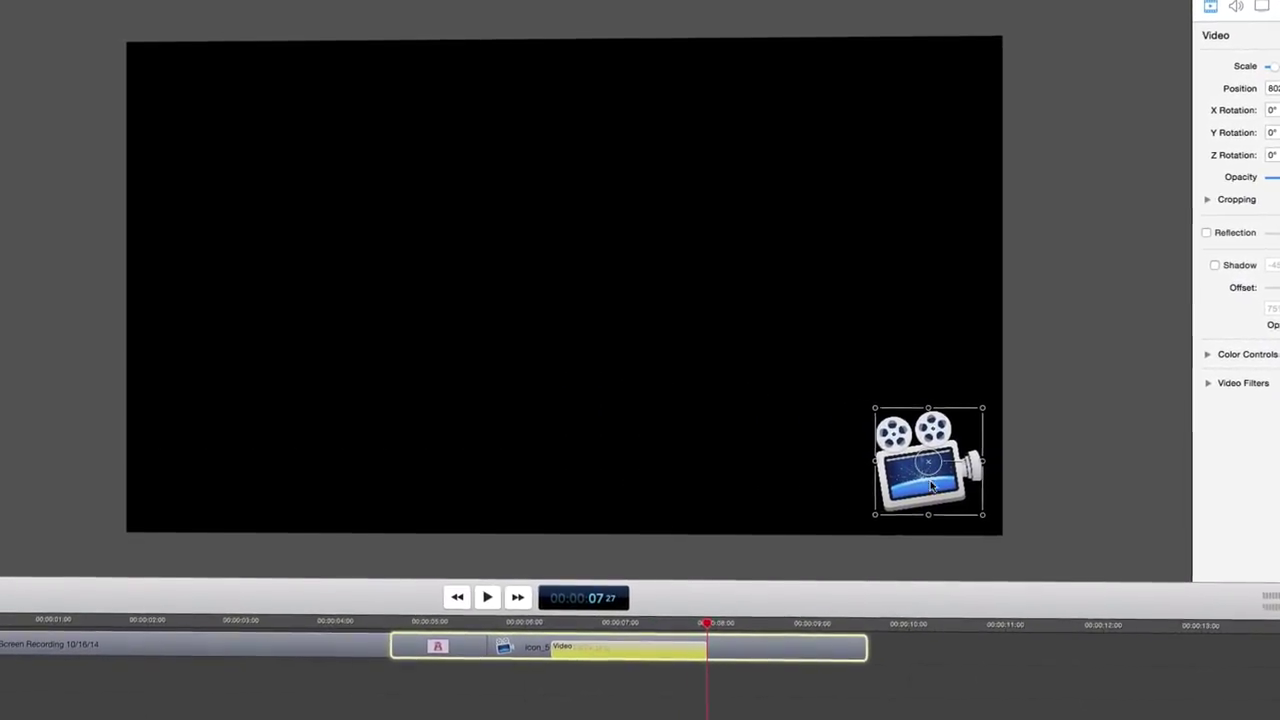
left_click(895, 653)
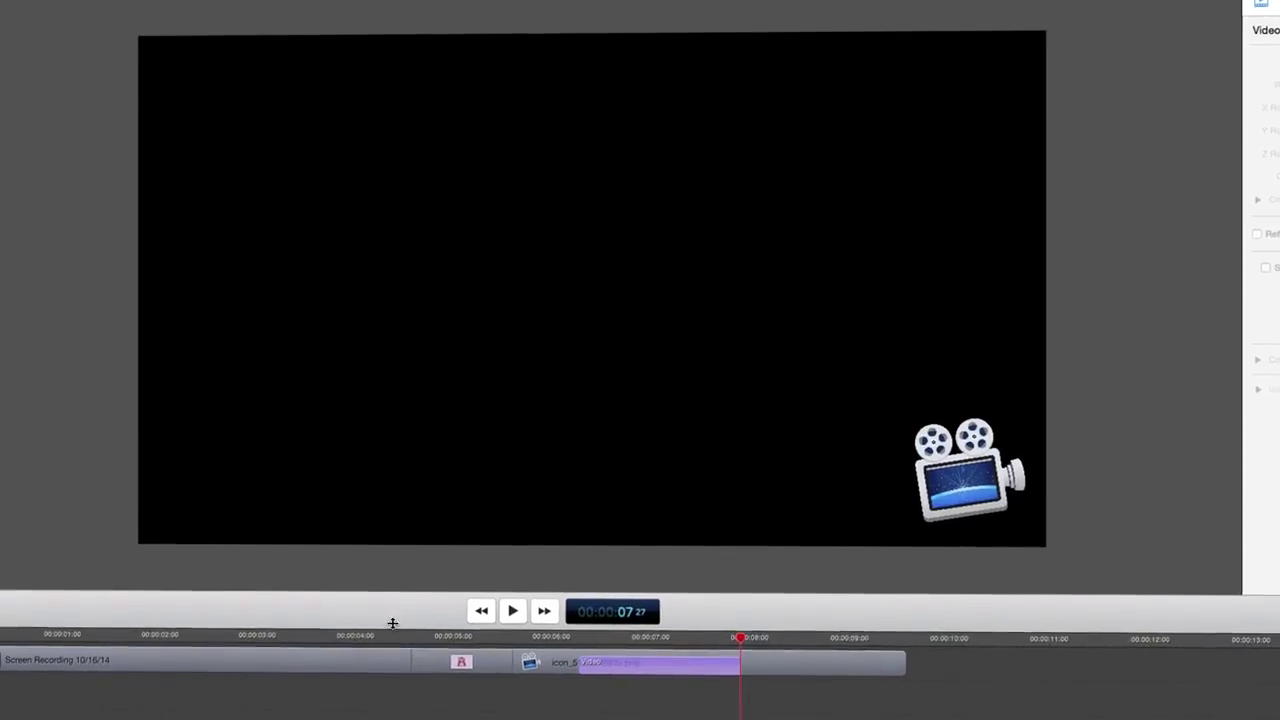
left_click(392, 623)
left_click(511, 611)
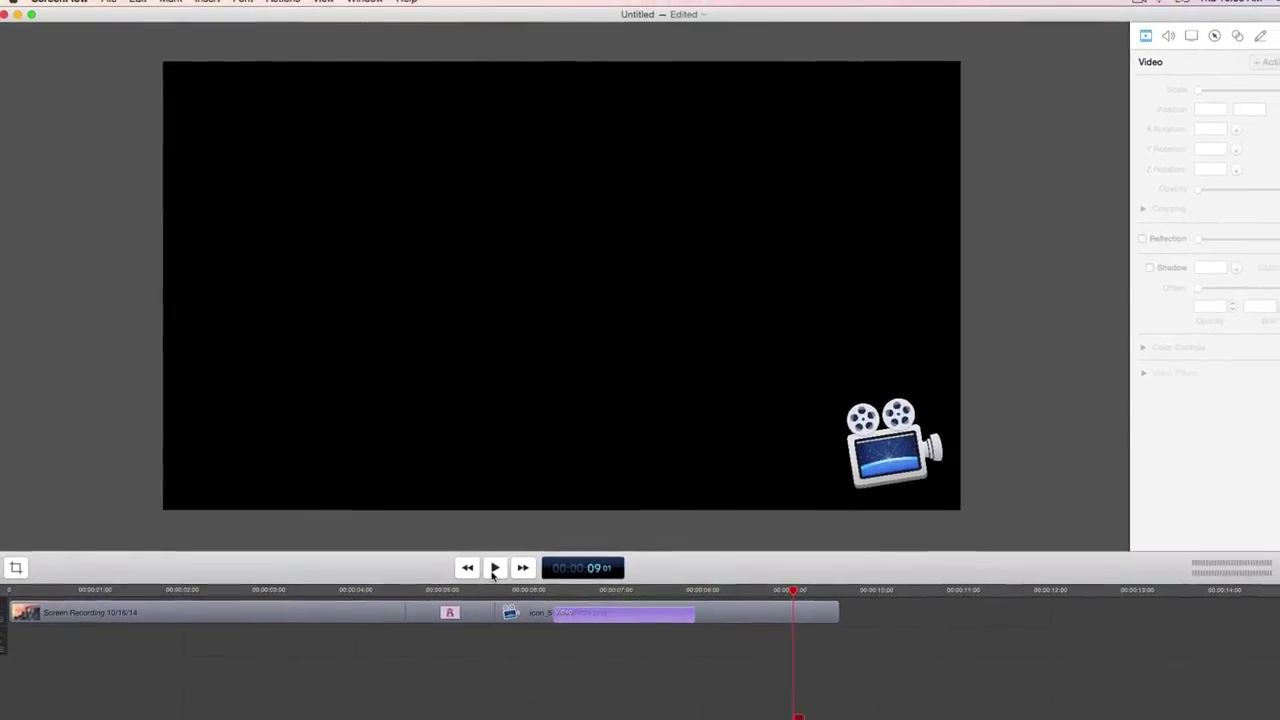
- Set up an export with the Web - High preset at a custom 1920 × 1080 size
left_click(110, 8)
left_click(177, 228)
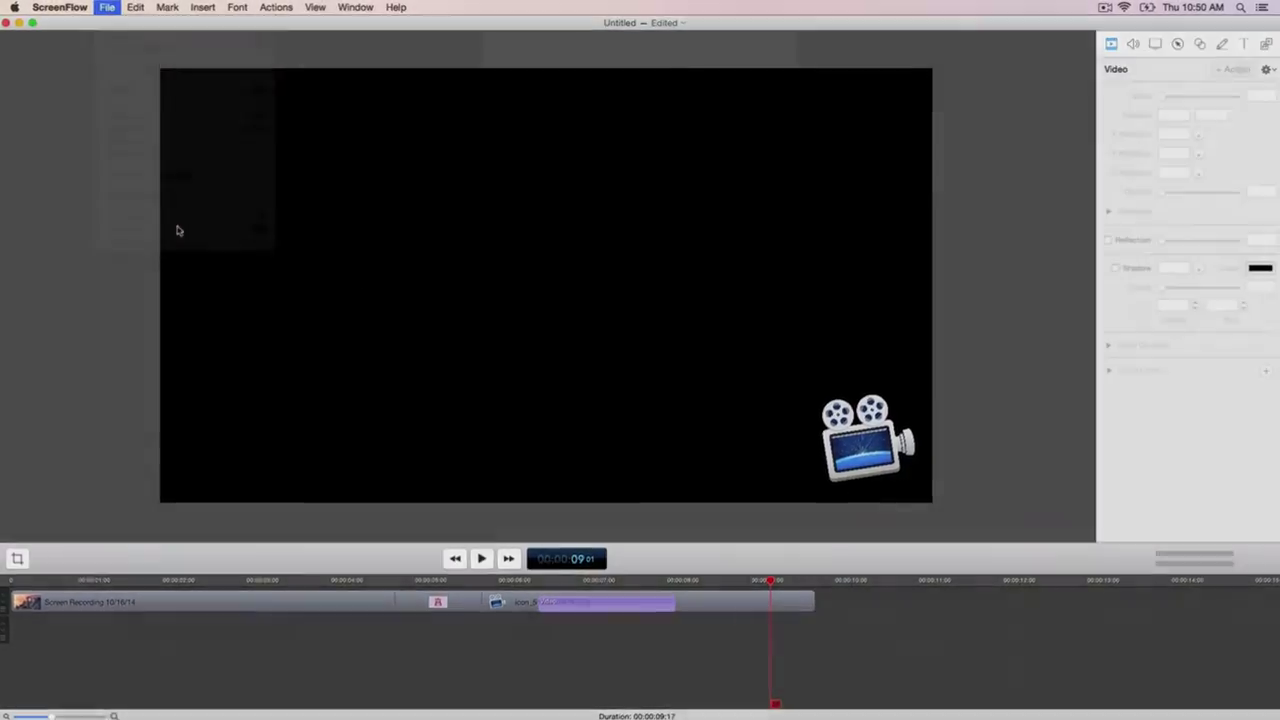
left_click(756, 104)
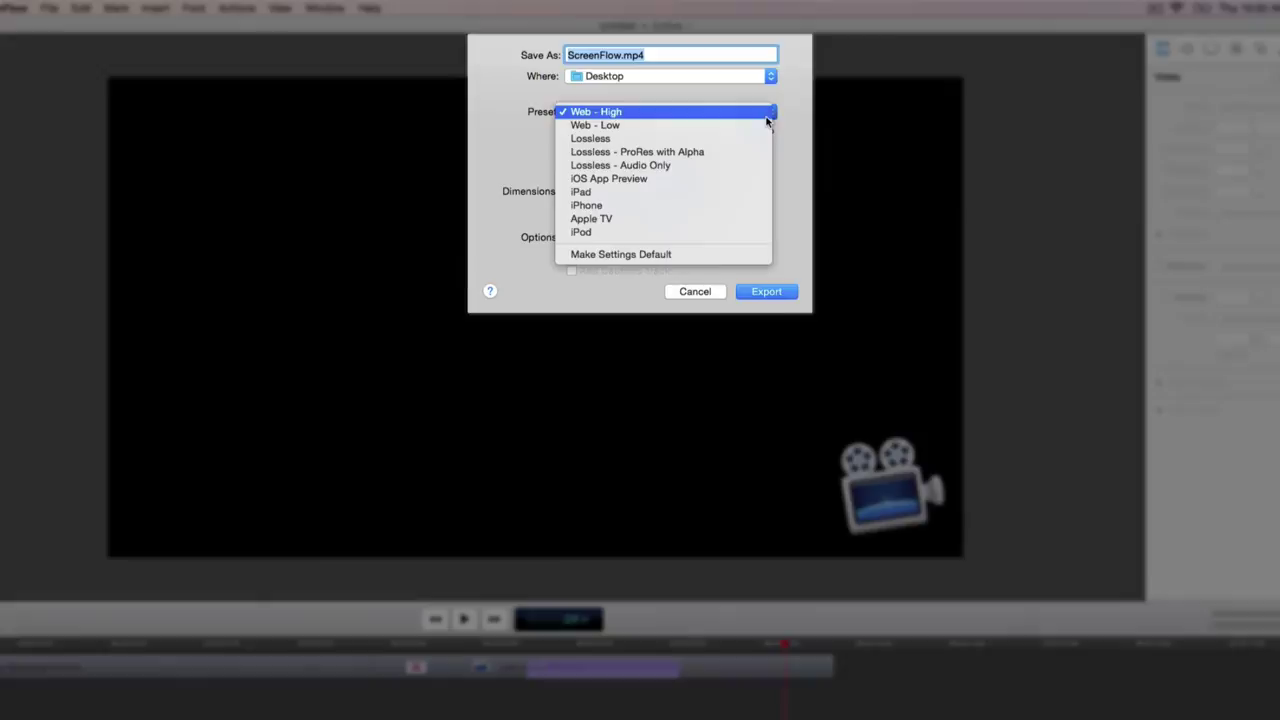
left_click(766, 120)
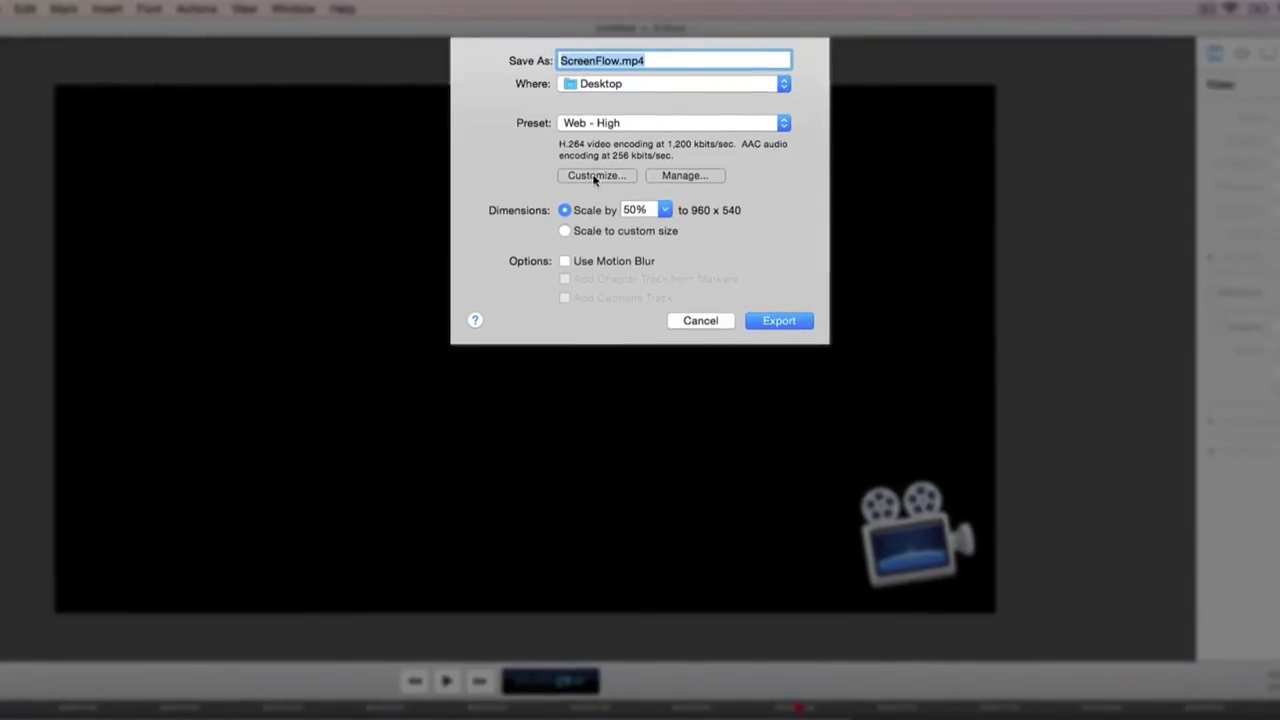
left_click(563, 236)
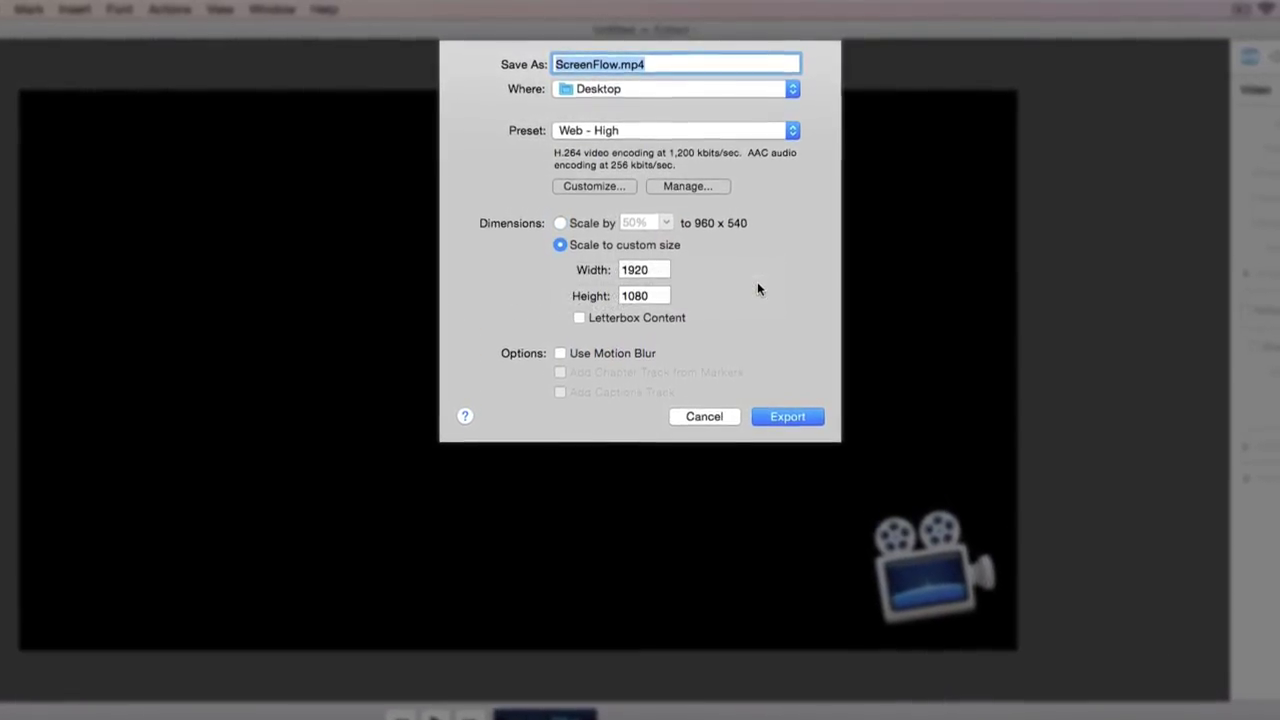
- Customize the preset's video datarate to 8000 kbits/sec
left_click(627, 187)
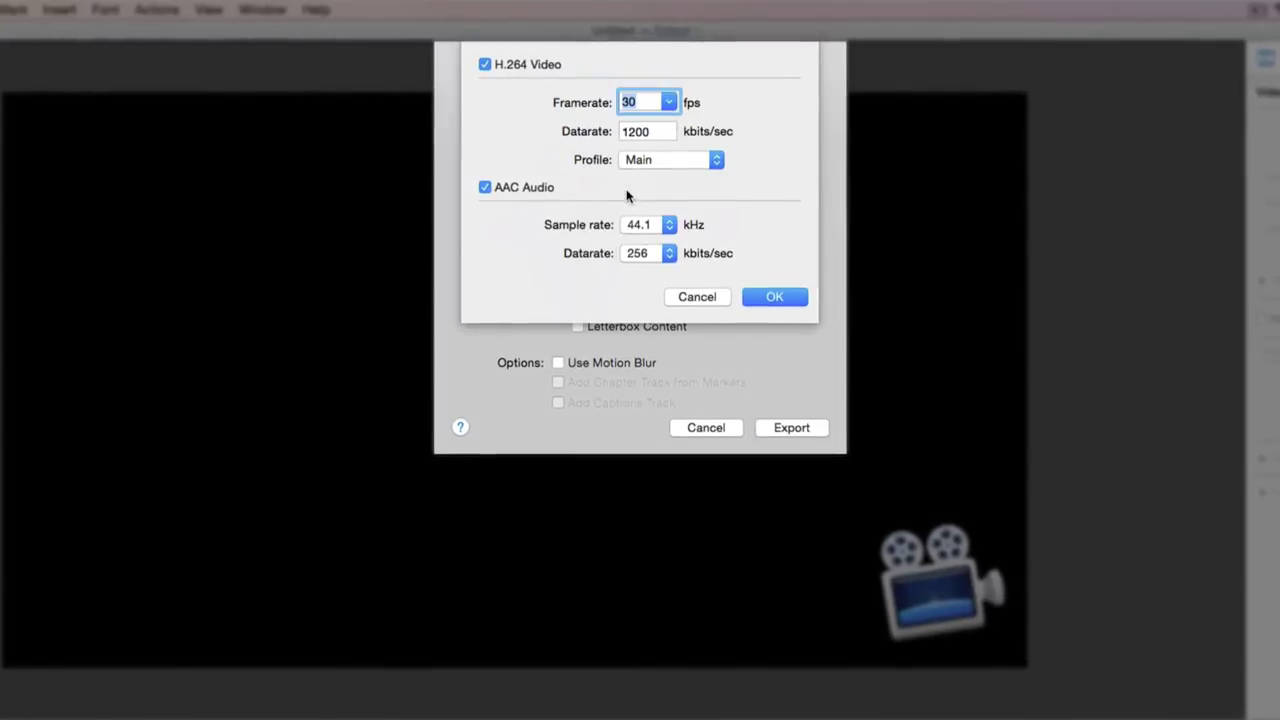
double_click(658, 130)
type("8000")
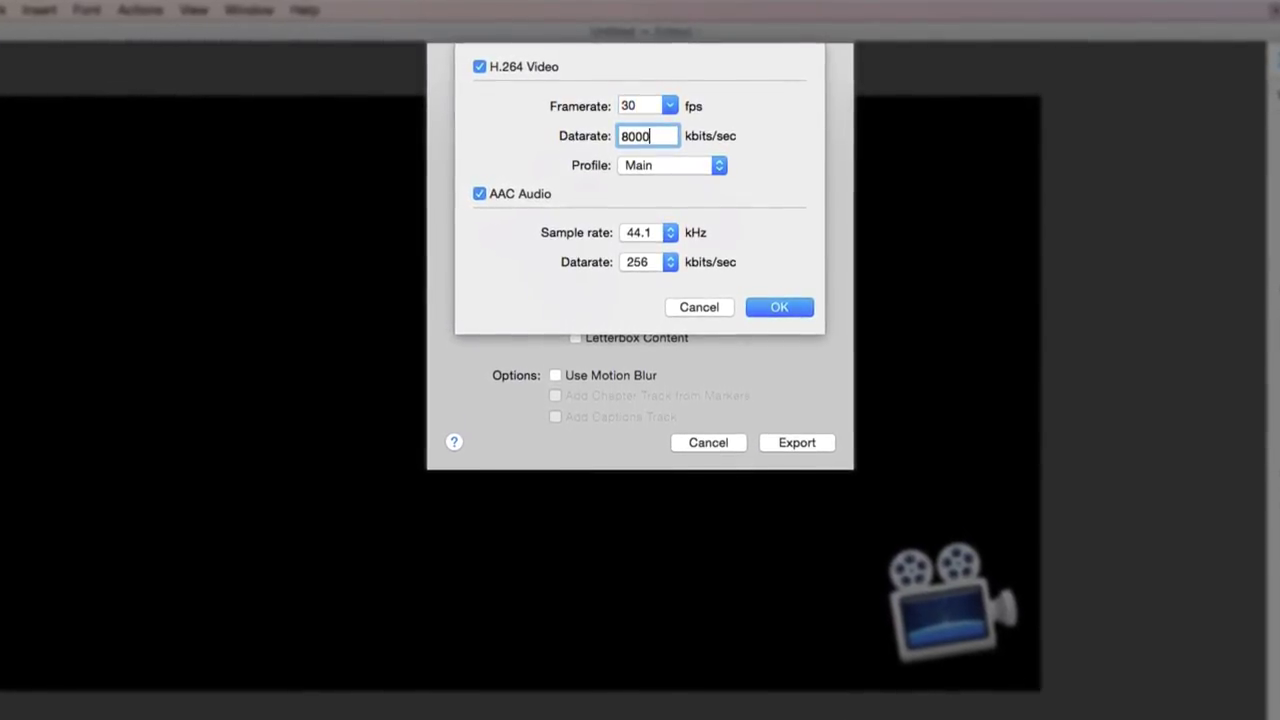
key("Return")
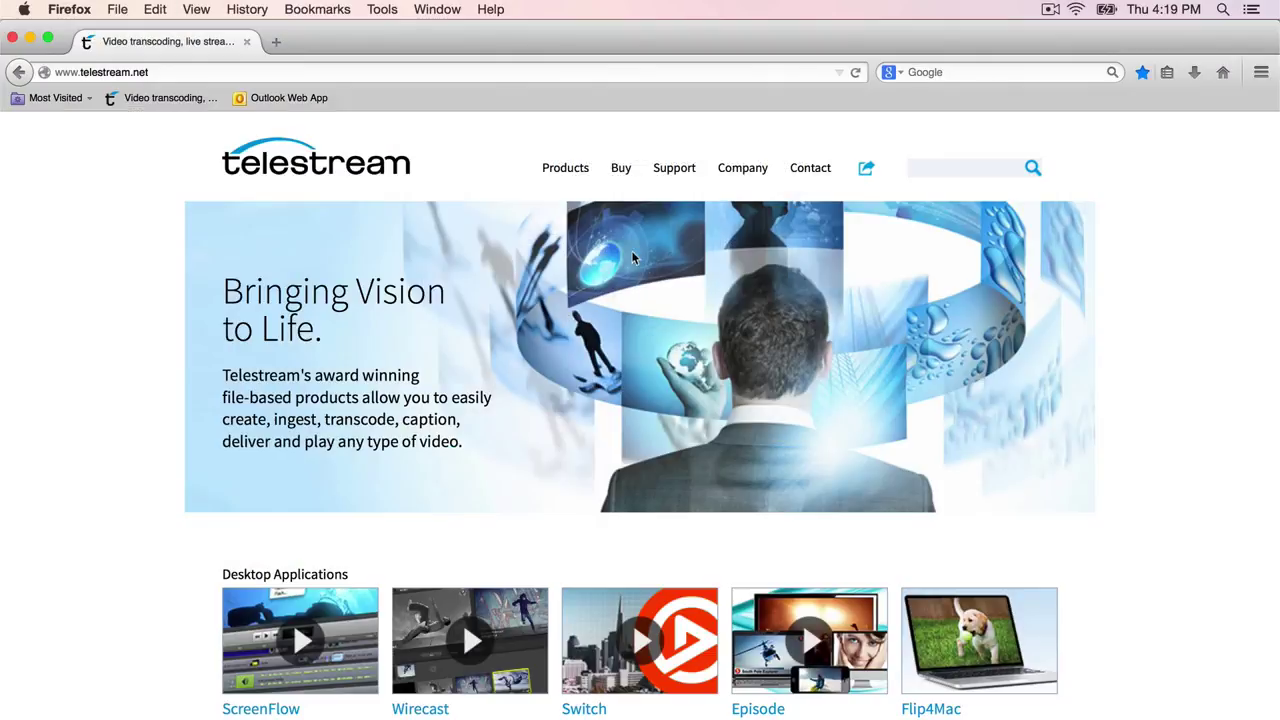
- Scroll down the Telestream ScreenFlow Support page in Firefox
mouse_move(674, 173)
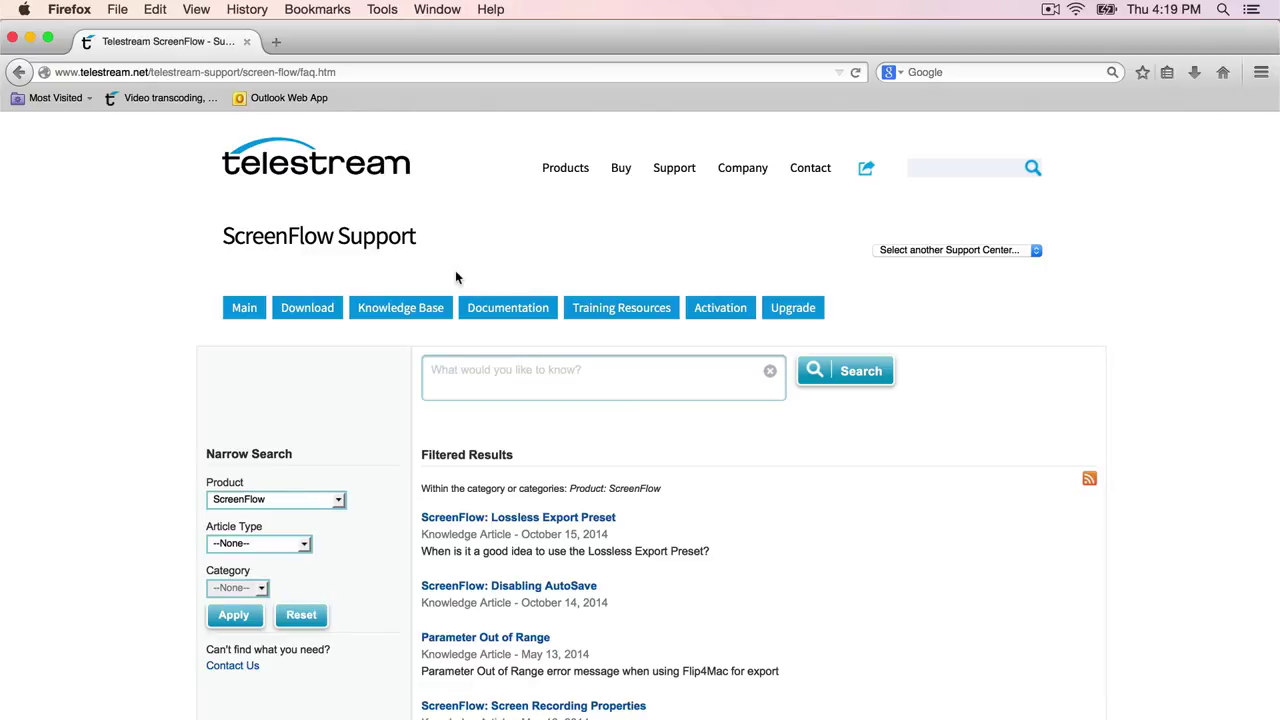
scroll(455, 277, "down", 3)
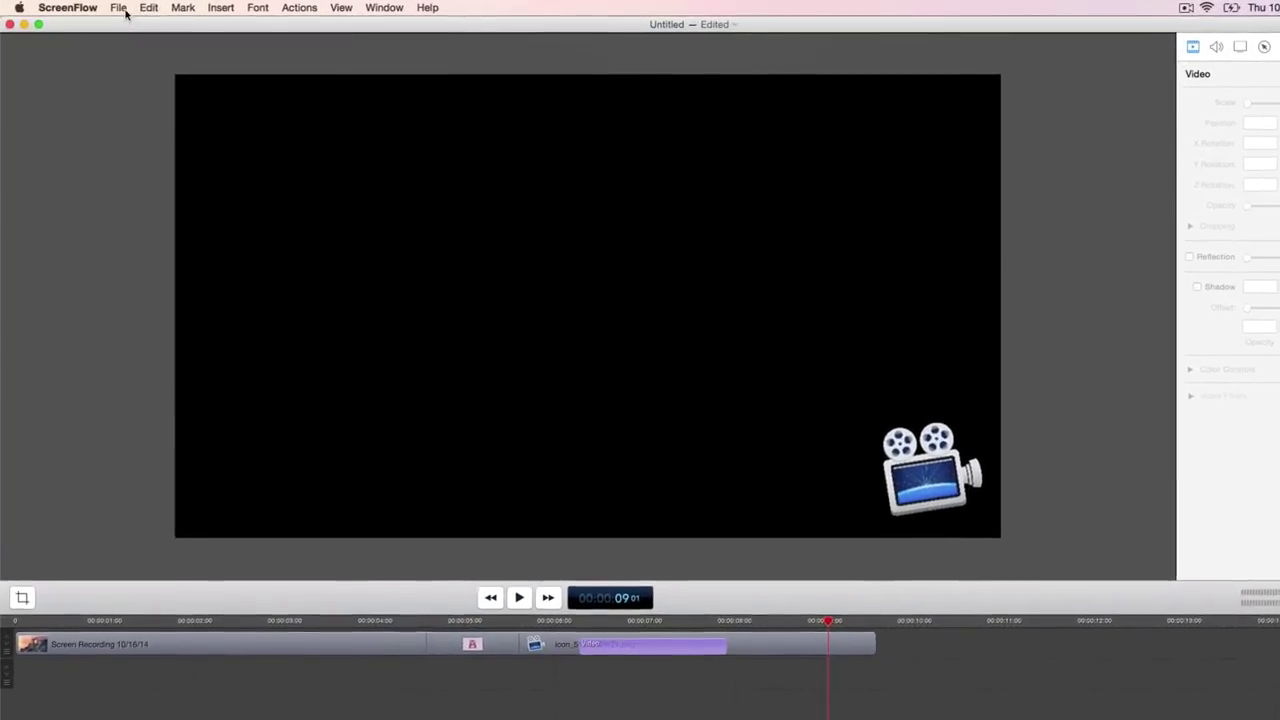
- Start Publish to YouTube, sign in with the Google account password, and grant ScreenFlow access
left_click(116, 7)
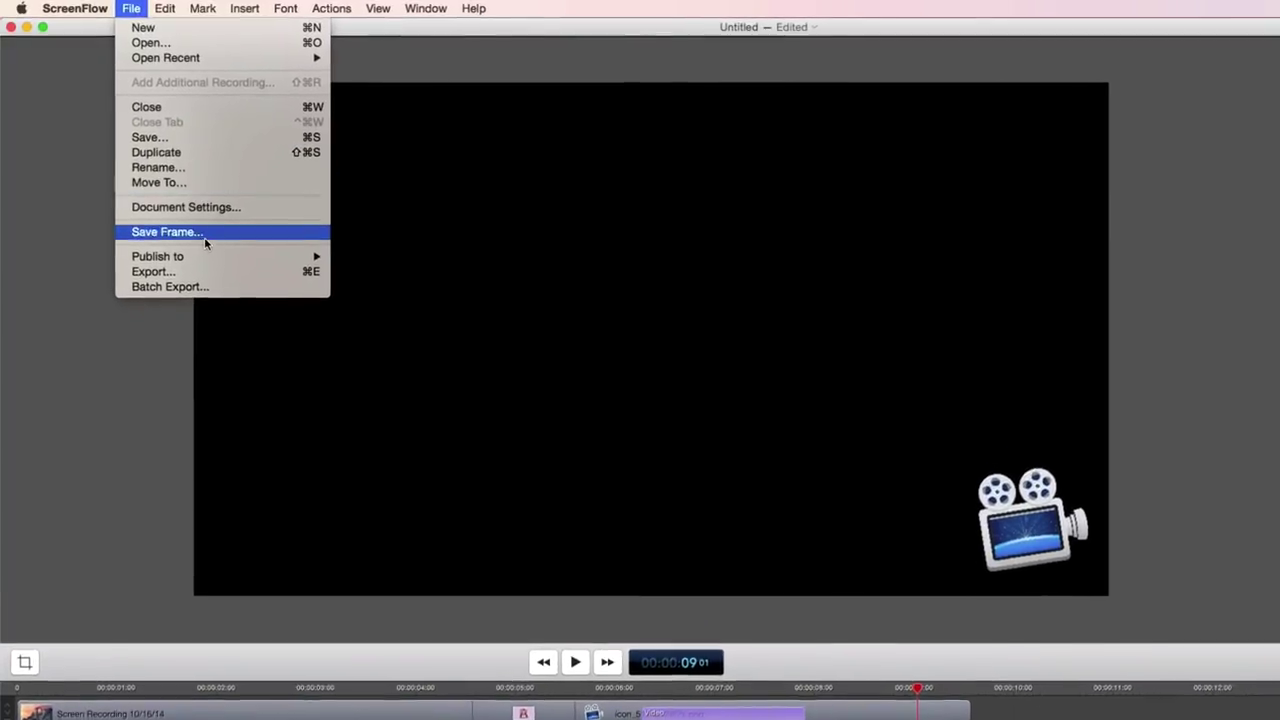
mouse_move(209, 253)
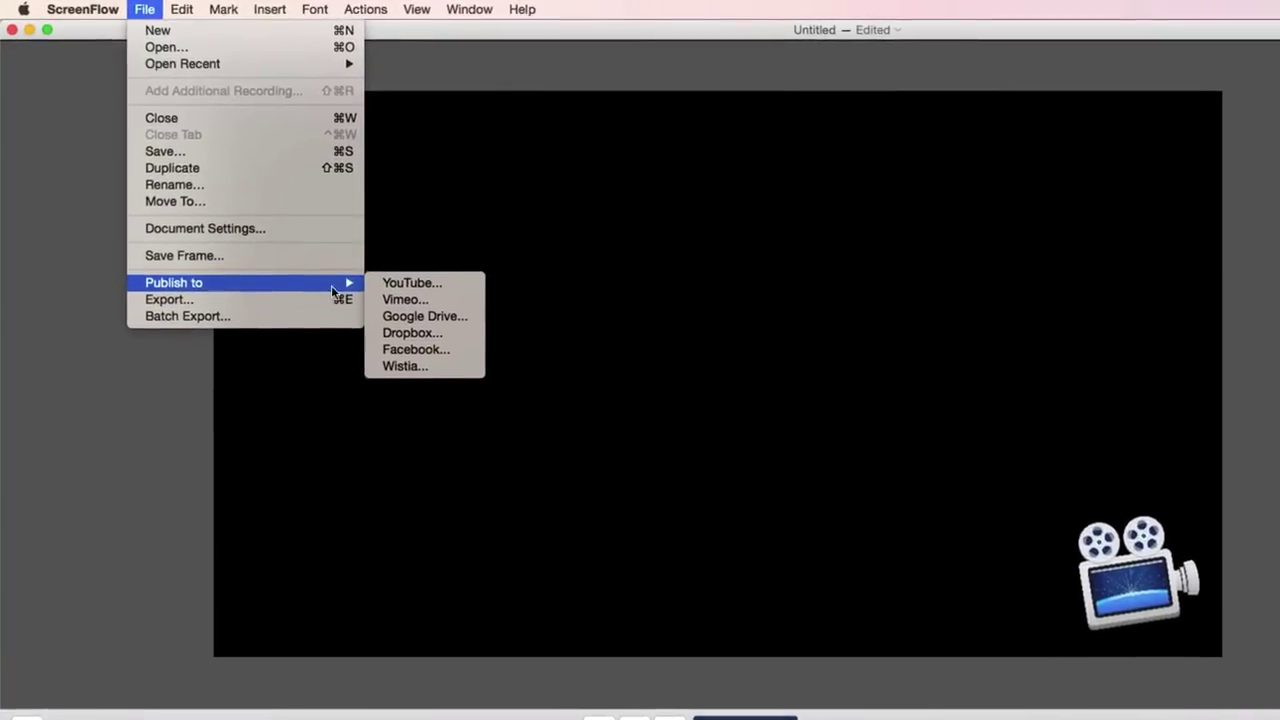
left_click(432, 300)
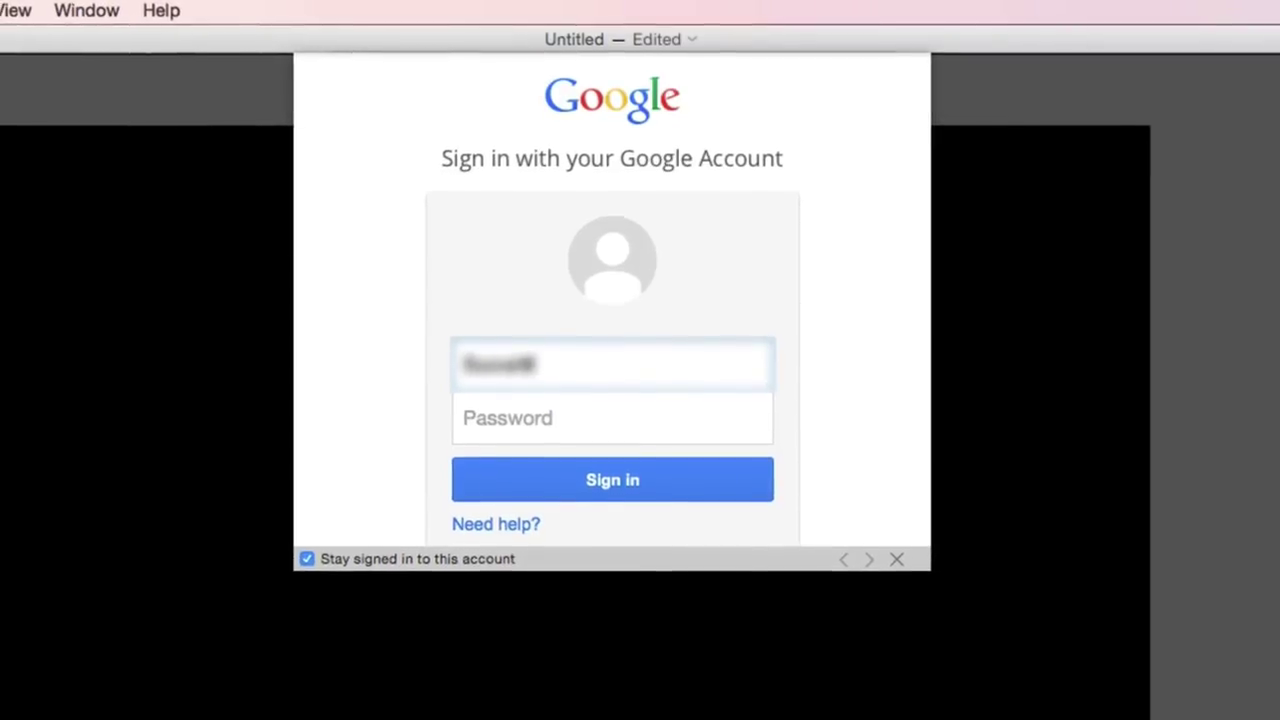
key("Tab")
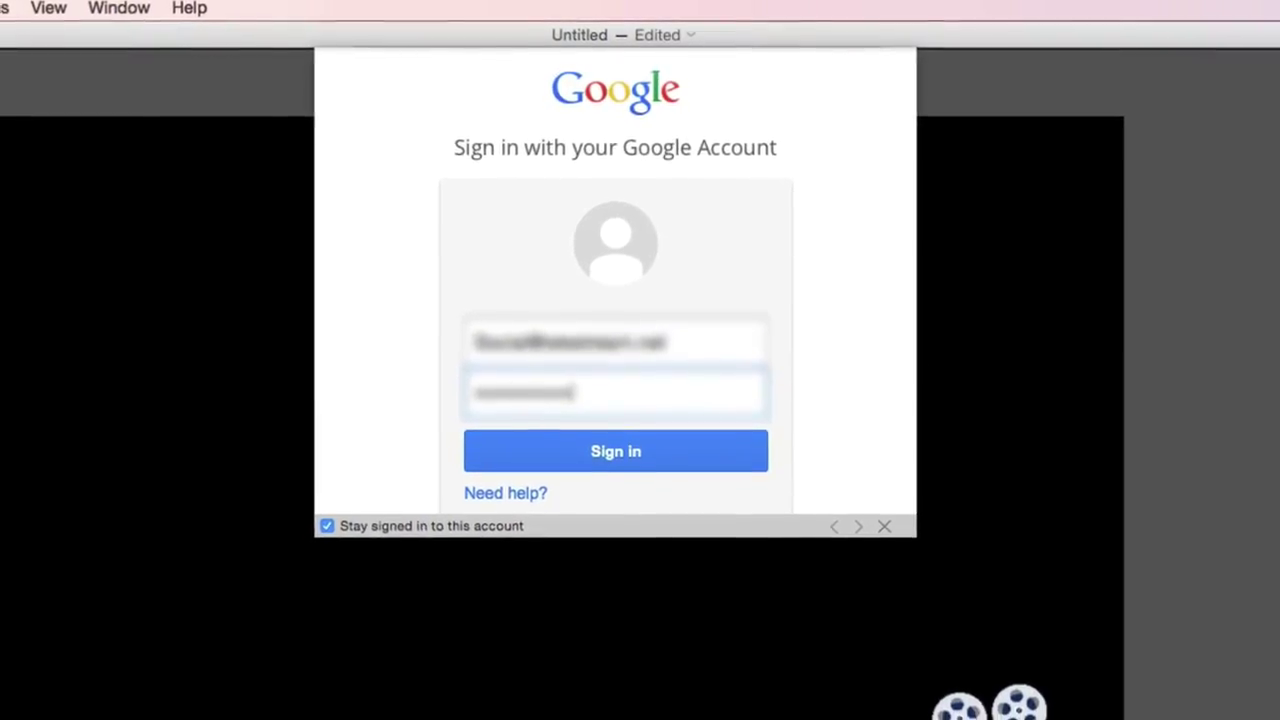
left_click(624, 468)
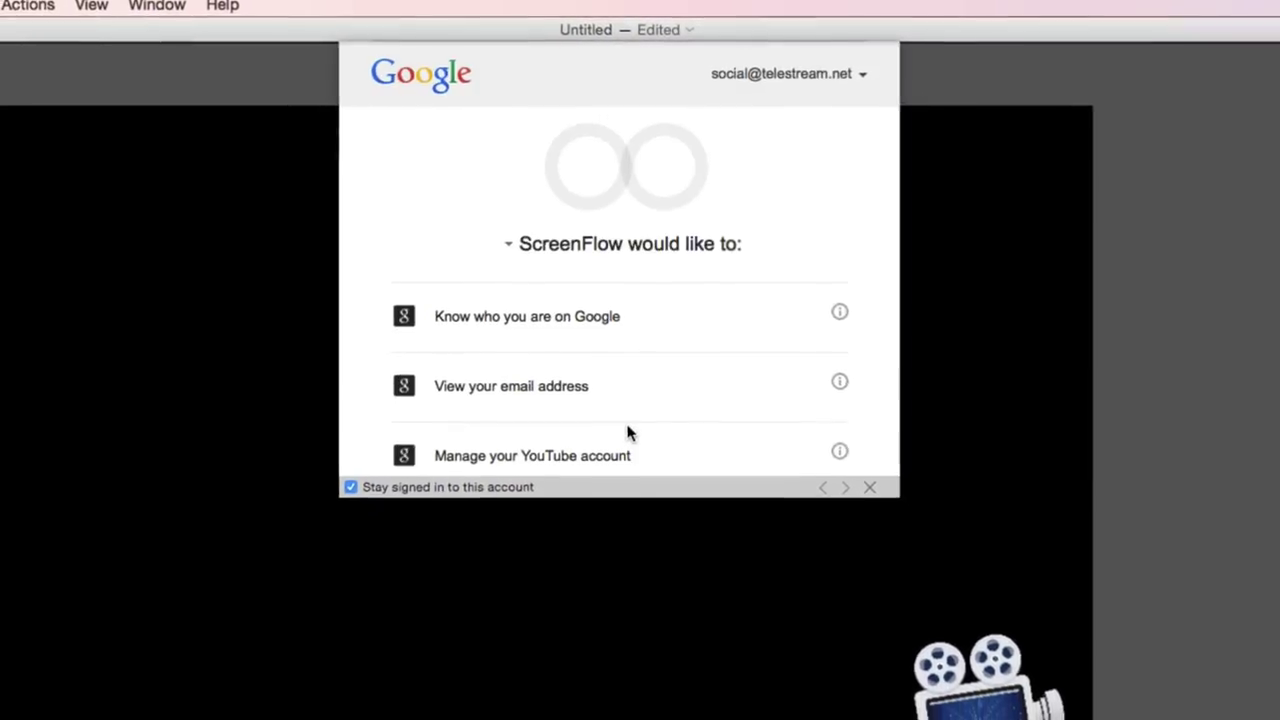
scroll(668, 294, "down", 3)
left_click(800, 399)
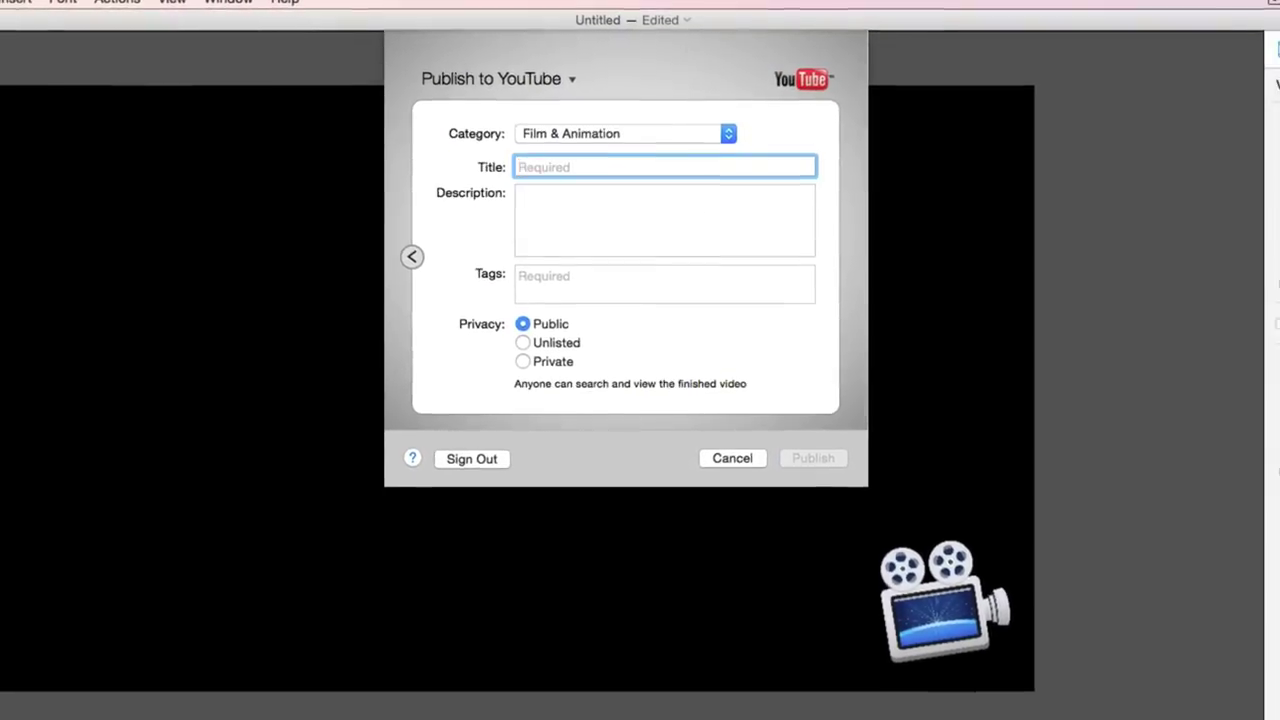
- Enter the title QuickStart and the tag ScreenFlow
type("QuickStart")
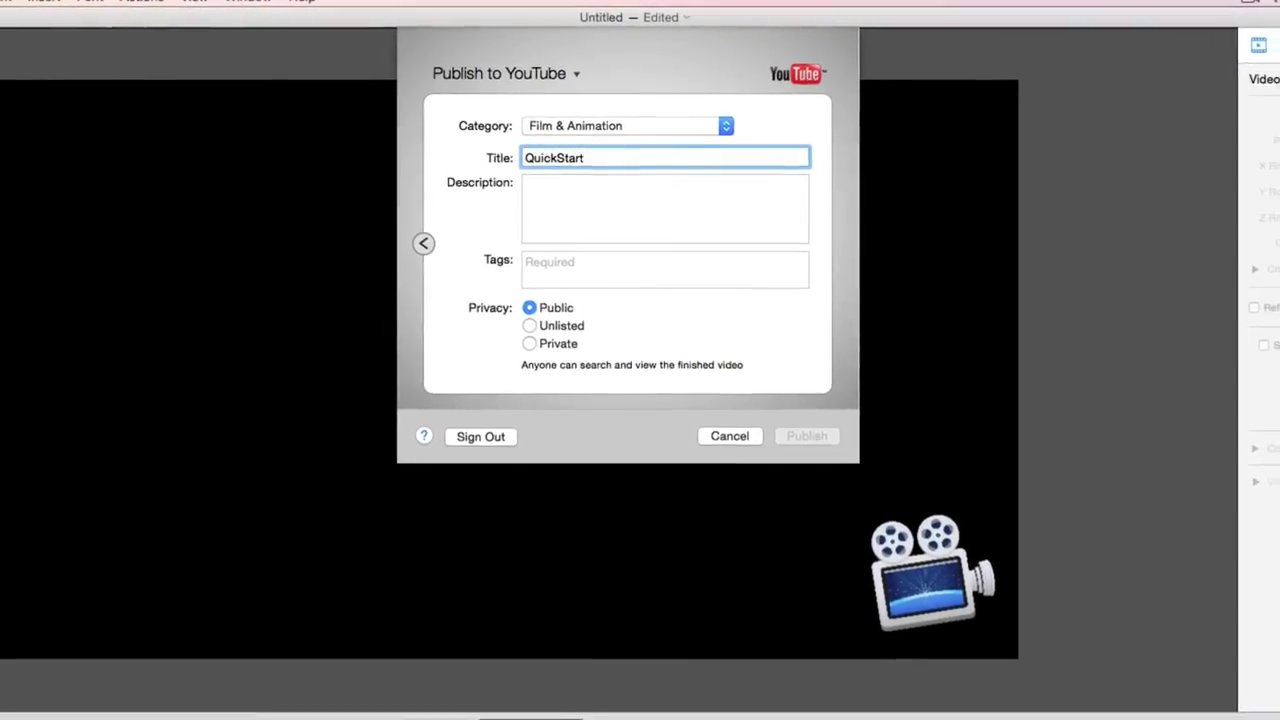
key("Tab")
type("ScreenFlow")
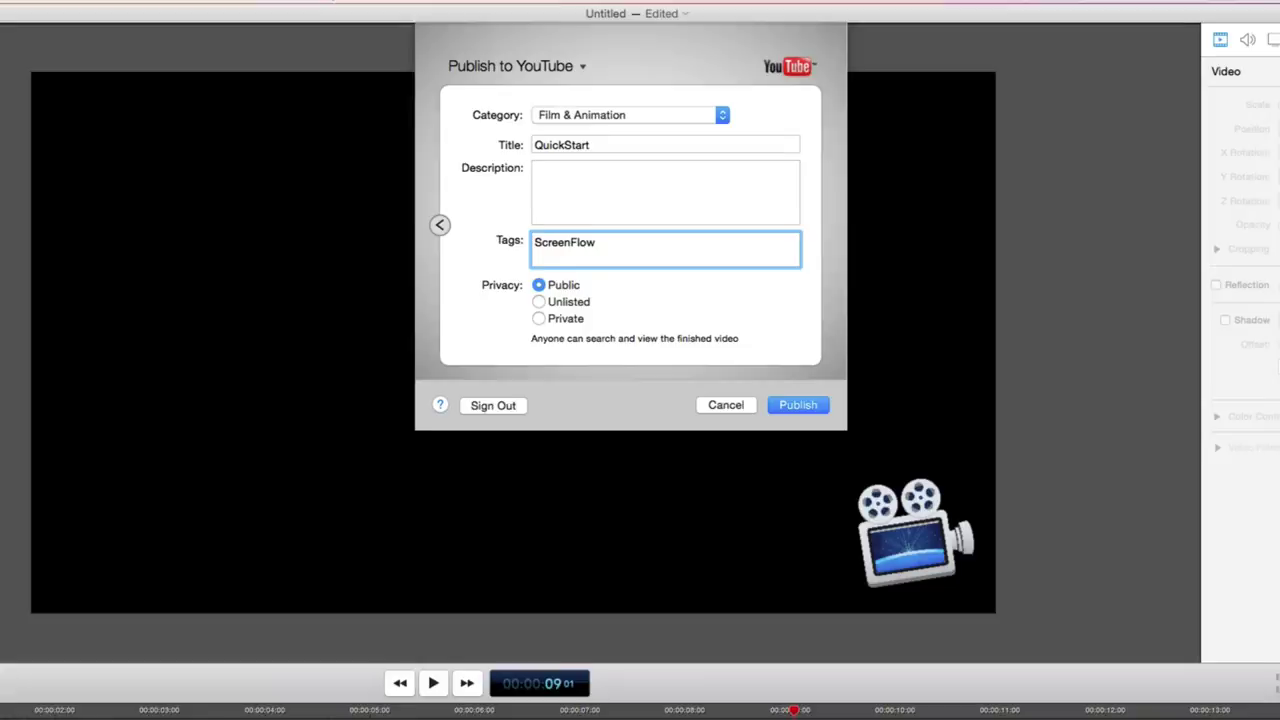